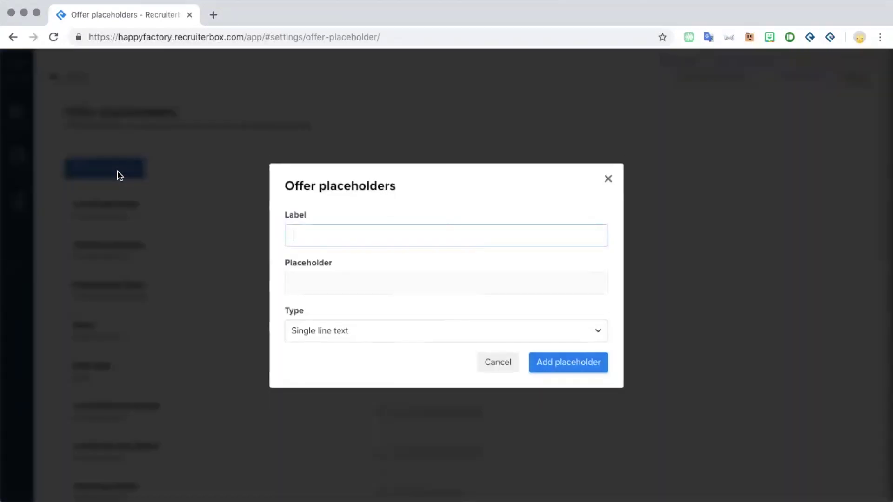
Step: Add a single-line-text placeholder labelled Commission, {{commission}}
{"action": "type", "text": "Commission"}
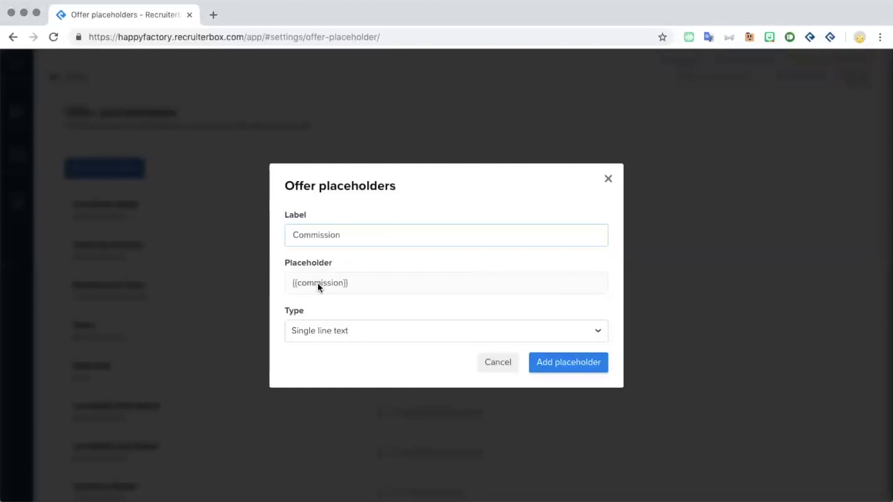
{"action": "left_click", "coordinate": [305, 330]}
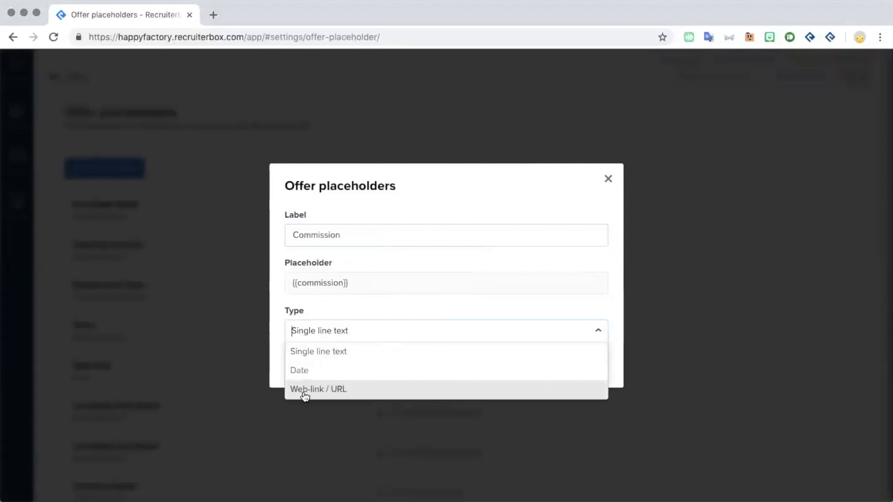
{"action": "left_click", "coordinate": [294, 349]}
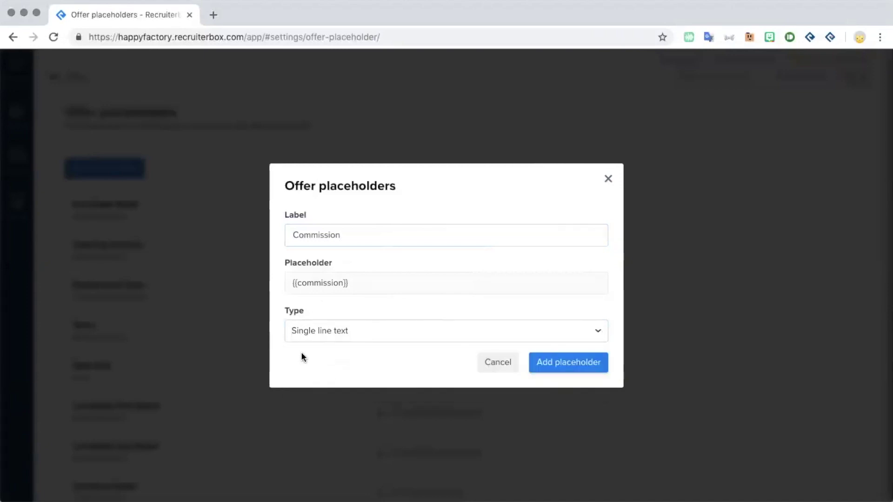
{"action": "left_click", "coordinate": [558, 371]}
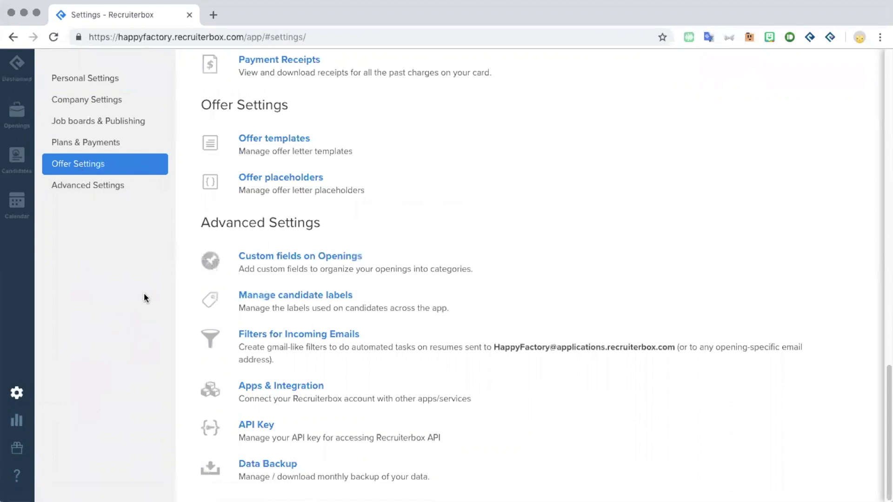
Step: Open the Offer templates page and begin a new offer template
{"action": "left_click", "coordinate": [281, 149]}
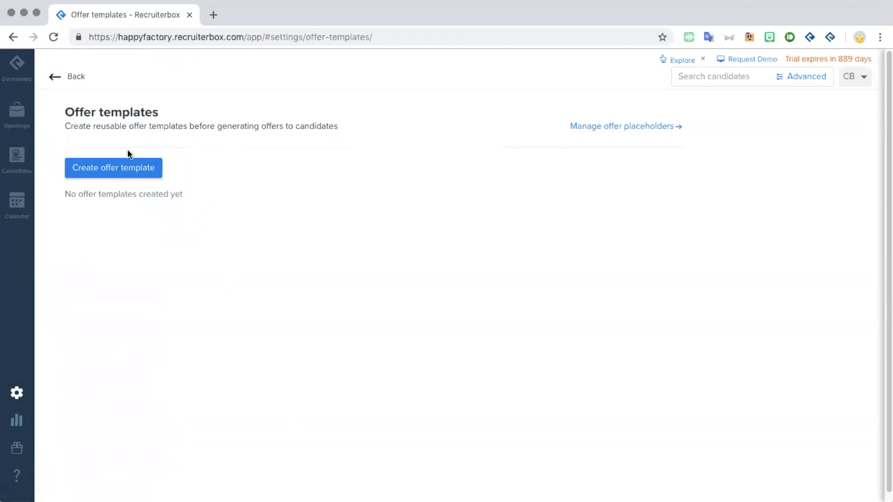
{"action": "left_click", "coordinate": [122, 176]}
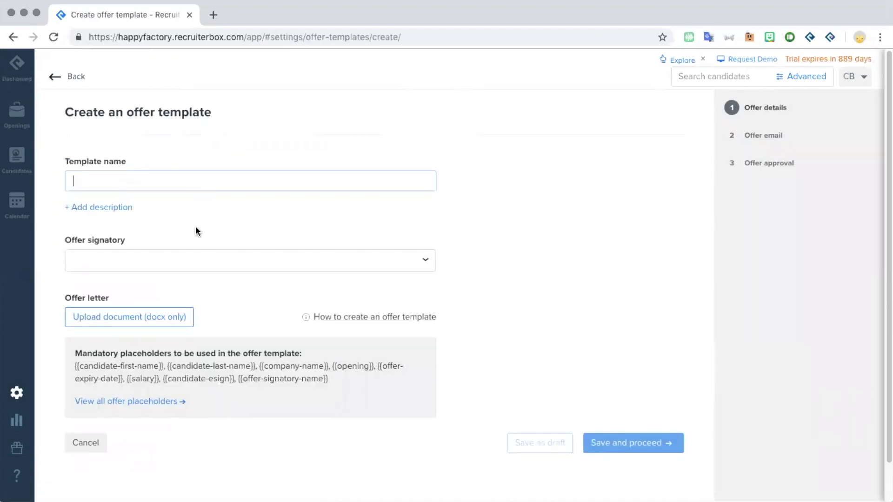
Step: Name the template 'Customer Support Role' and make You the offer signatory
{"action": "type", "text": "Customer Support Role"}
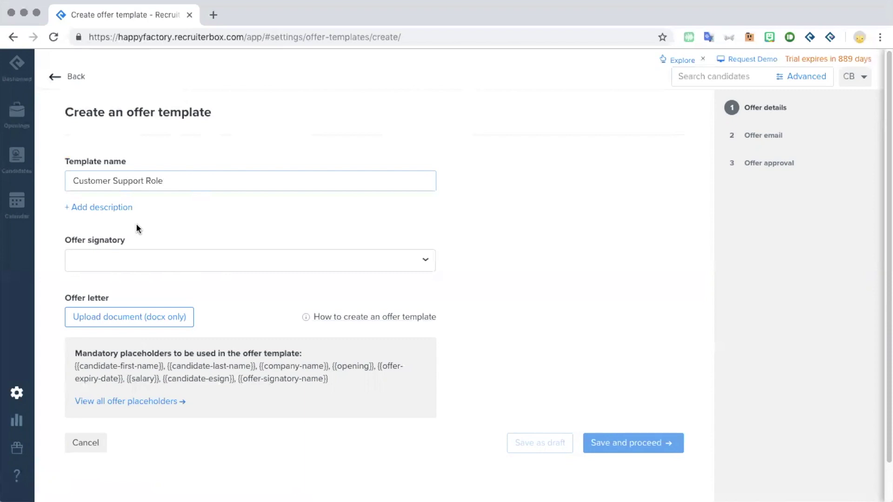
{"action": "left_click", "coordinate": [133, 257]}
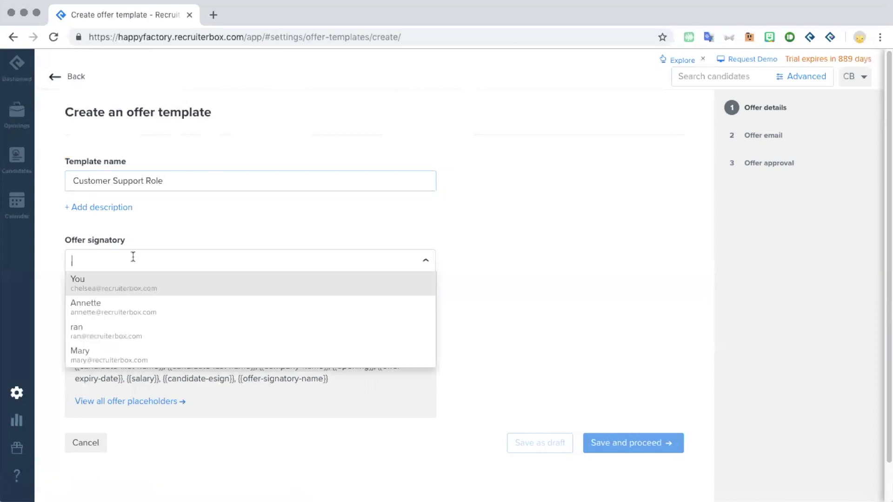
{"action": "left_click", "coordinate": [101, 289]}
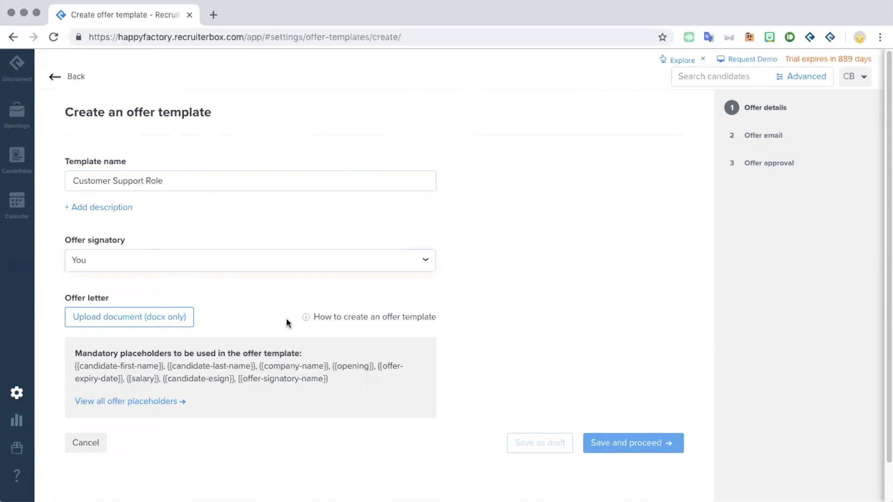
Step: Upload Sample_offer_template (2).docx from Downloads as the offer letter
{"action": "left_click", "coordinate": [393, 317]}
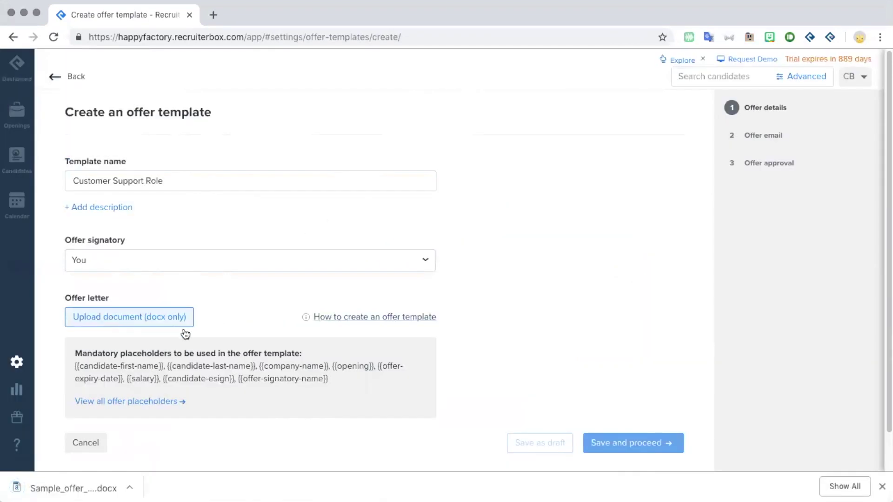
{"action": "left_click", "coordinate": [185, 331]}
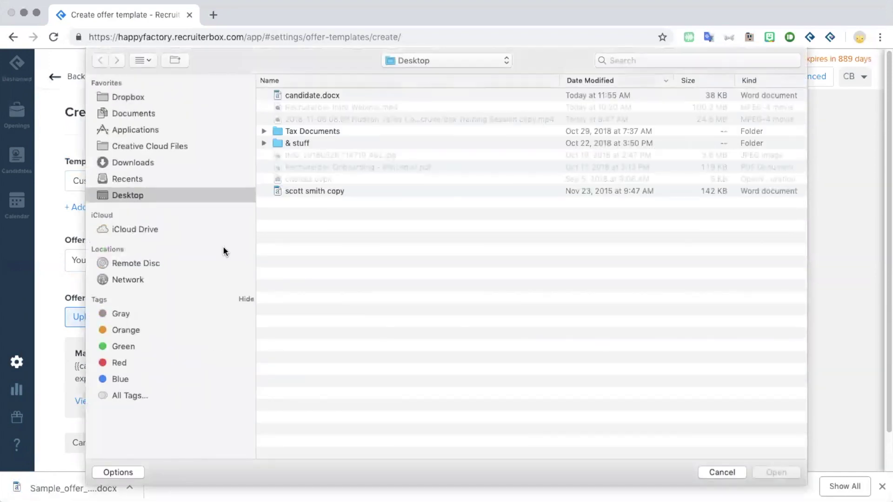
{"action": "left_click", "coordinate": [192, 162]}
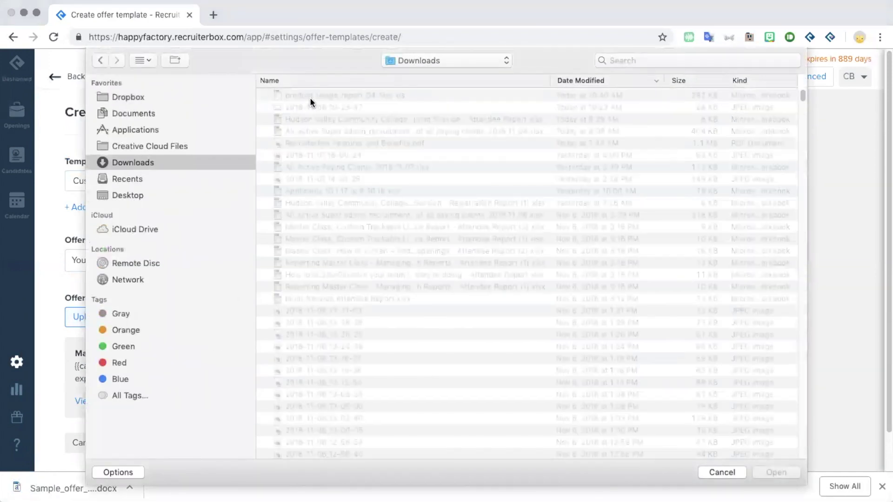
{"action": "double_click", "coordinate": [309, 96]}
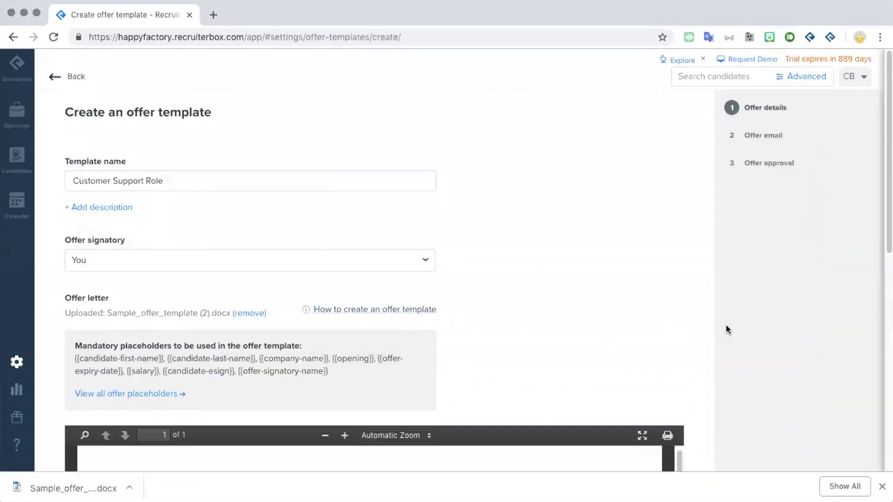
Step: Check the letter preview's placeholders, then save and proceed to the offer email step
{"action": "scroll", "coordinate": [727, 326], "scroll_direction": "down", "scroll_amount": 3}
{"action": "scroll", "coordinate": [727, 327], "scroll_direction": "down", "scroll_amount": 5}
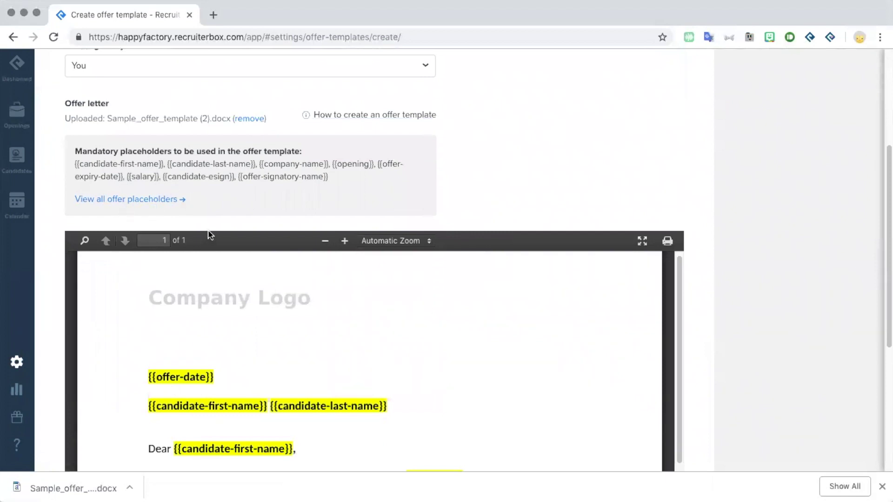
{"action": "scroll", "coordinate": [208, 233], "scroll_direction": "down", "scroll_amount": 2}
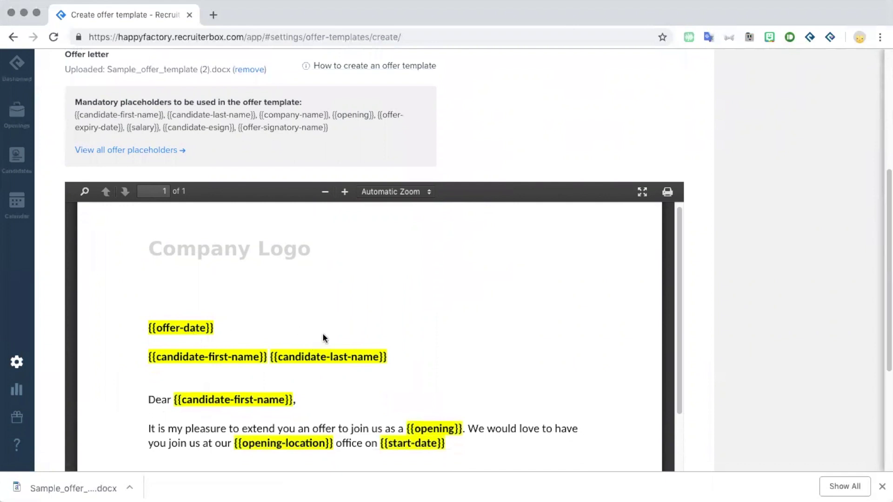
{"action": "left_click", "coordinate": [882, 486]}
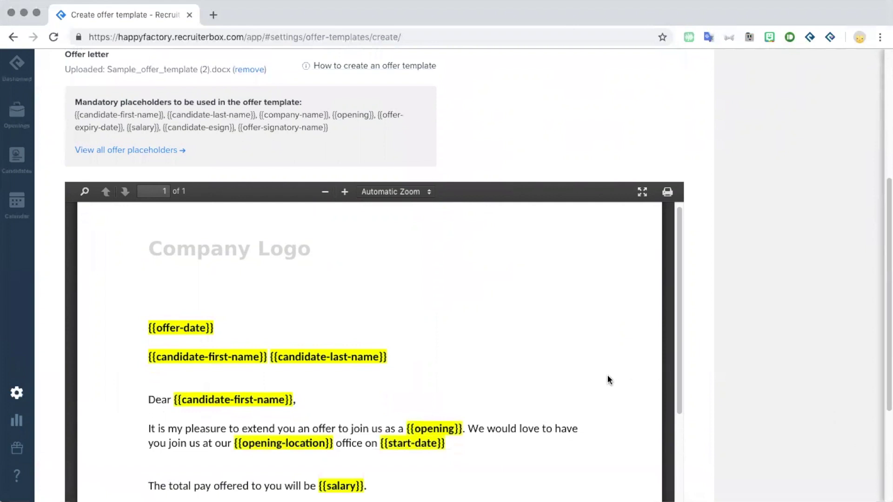
{"action": "scroll", "coordinate": [608, 376], "scroll_direction": "down", "scroll_amount": 3}
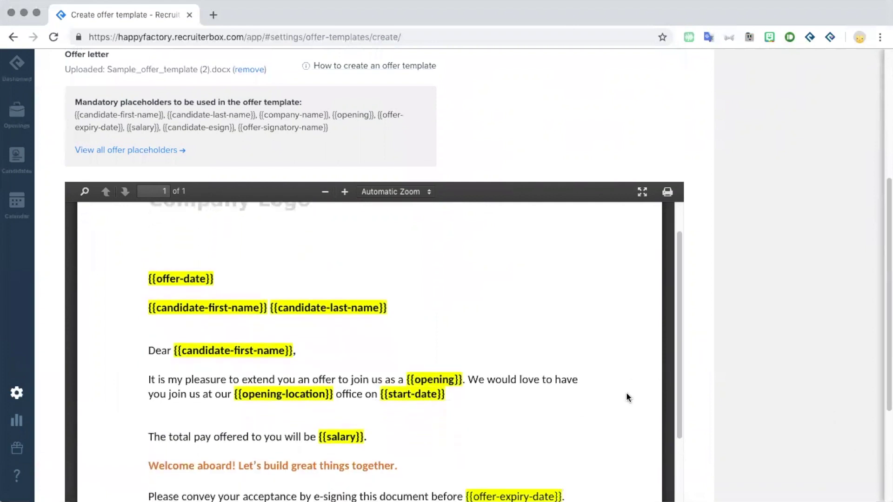
{"action": "scroll", "coordinate": [612, 389], "scroll_direction": "down", "scroll_amount": 2}
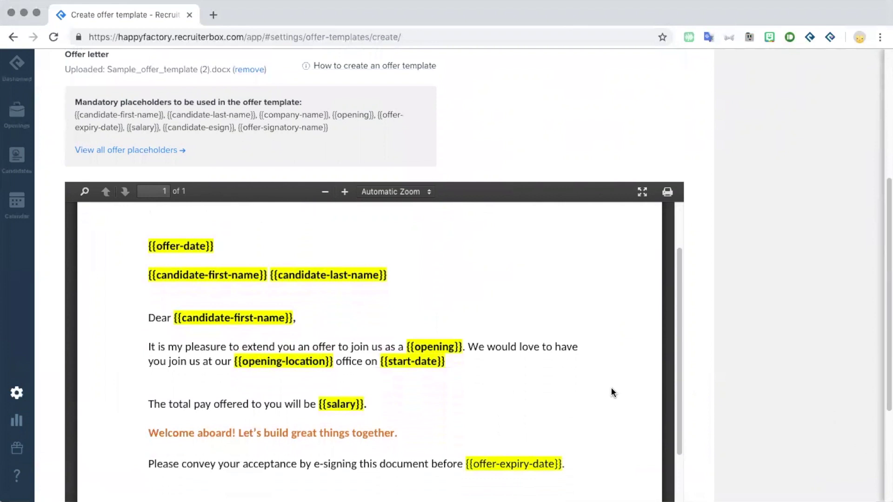
{"action": "scroll", "coordinate": [611, 389], "scroll_direction": "down", "scroll_amount": 4}
{"action": "scroll", "coordinate": [611, 390], "scroll_direction": "down", "scroll_amount": 4}
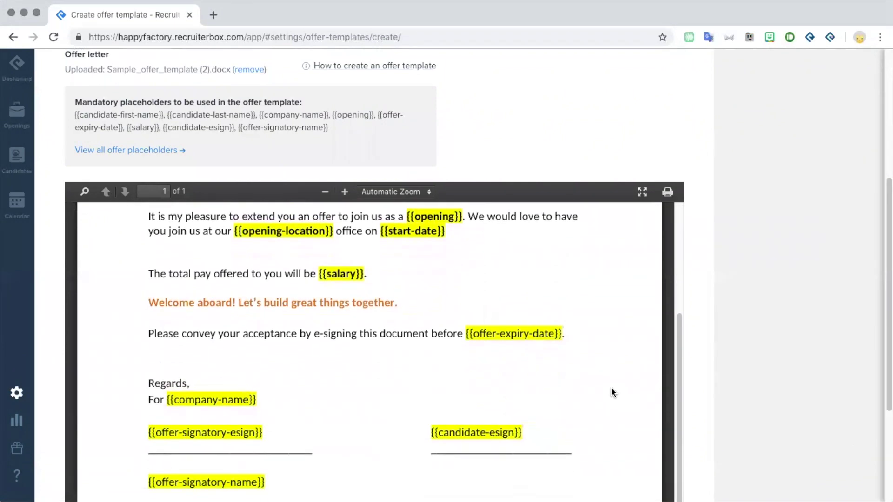
{"action": "scroll", "coordinate": [611, 389], "scroll_direction": "up", "scroll_amount": 13}
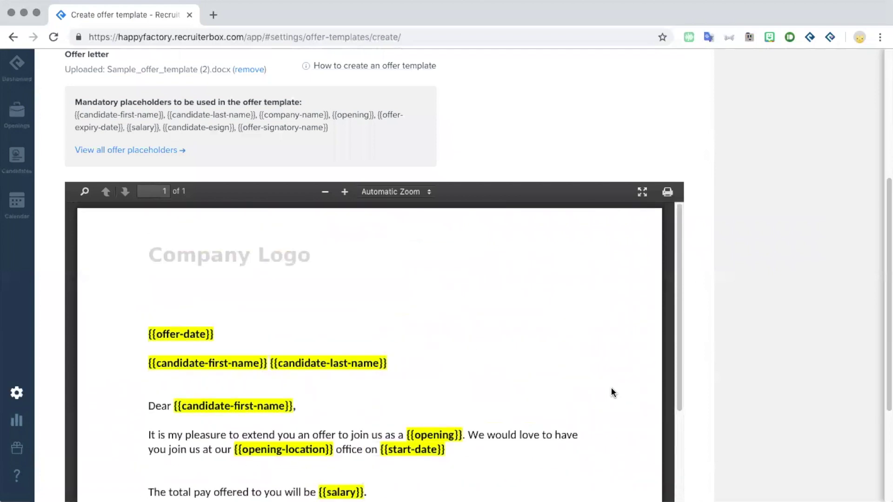
{"action": "scroll", "coordinate": [625, 399], "scroll_direction": "up", "scroll_amount": 2}
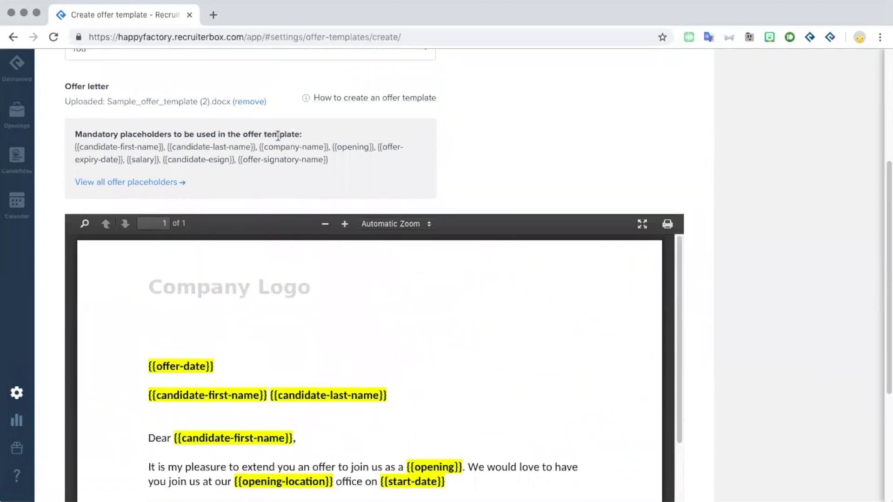
{"action": "scroll", "coordinate": [556, 188], "scroll_direction": "down", "scroll_amount": 1}
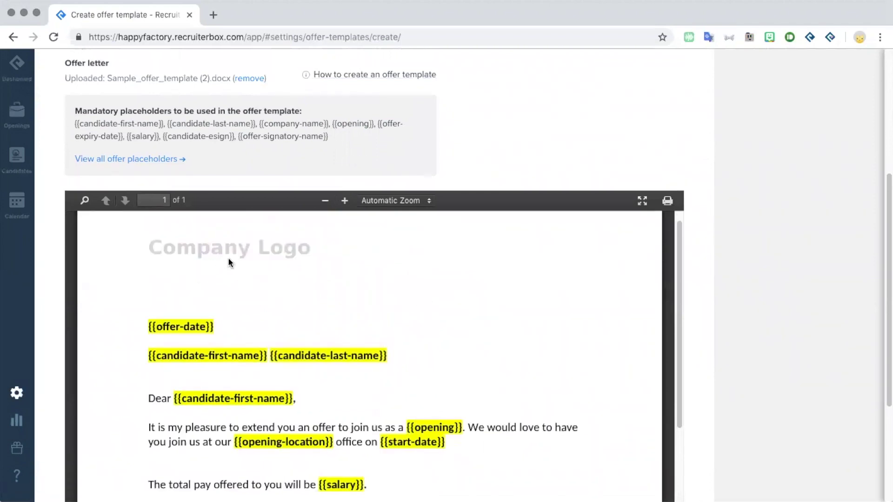
{"action": "scroll", "coordinate": [286, 383], "scroll_direction": "down", "scroll_amount": 1}
{"action": "scroll", "coordinate": [287, 384], "scroll_direction": "down", "scroll_amount": 2}
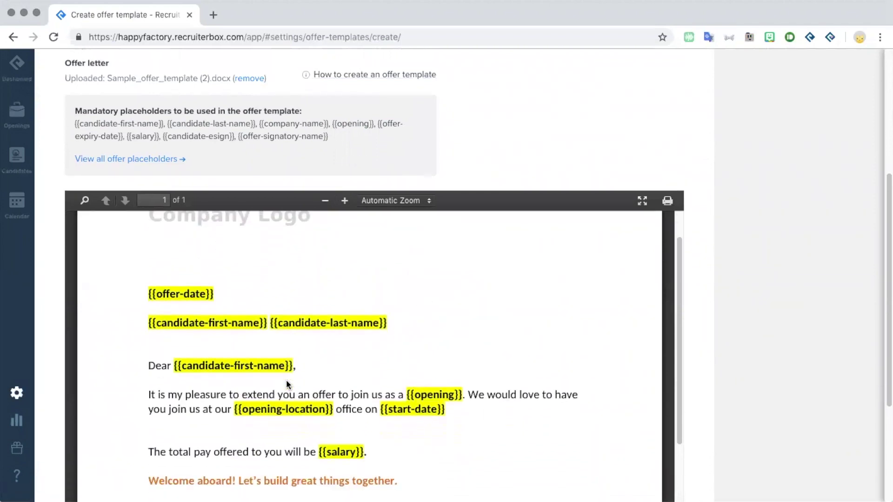
{"action": "scroll", "coordinate": [287, 385], "scroll_direction": "down", "scroll_amount": 2}
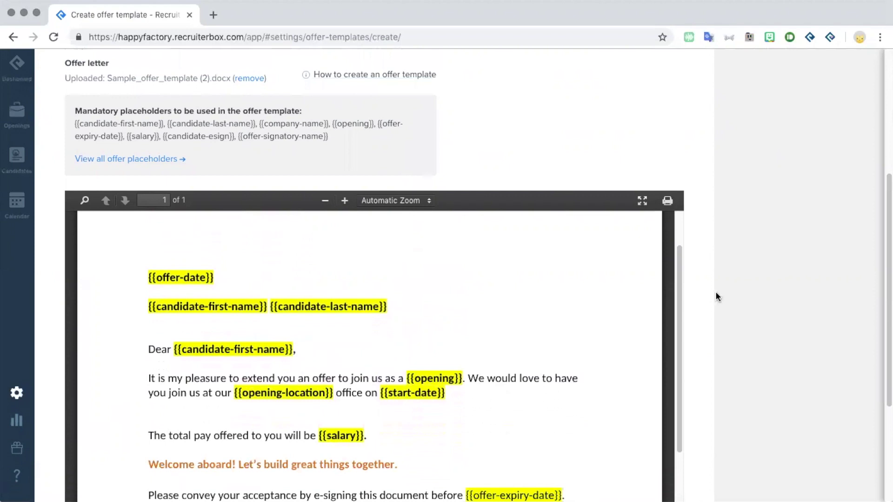
{"action": "scroll", "coordinate": [710, 301], "scroll_direction": "down", "scroll_amount": 5}
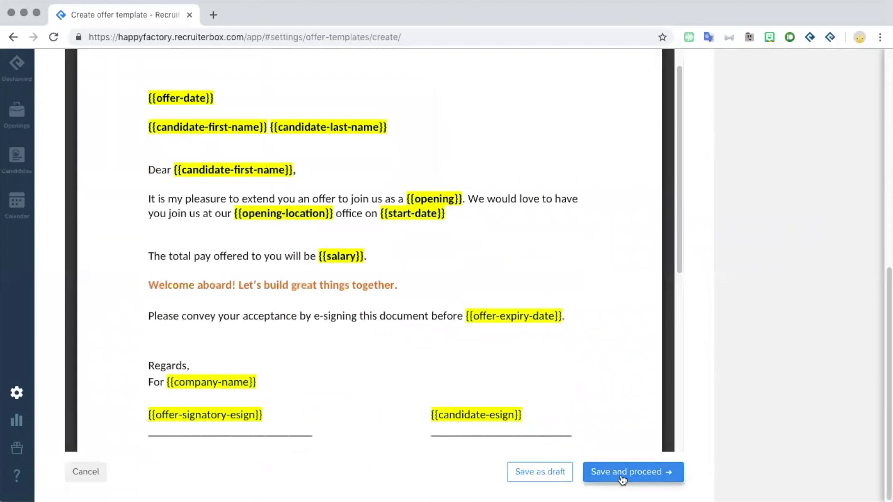
{"action": "left_click", "coordinate": [622, 473]}
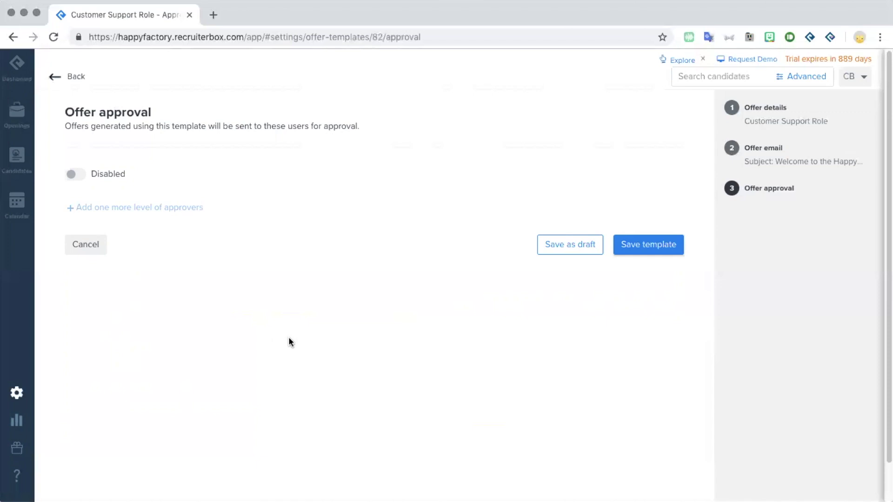
Step: Enable offer approval with You and a colleague as first-level approvers
{"action": "left_click", "coordinate": [73, 176]}
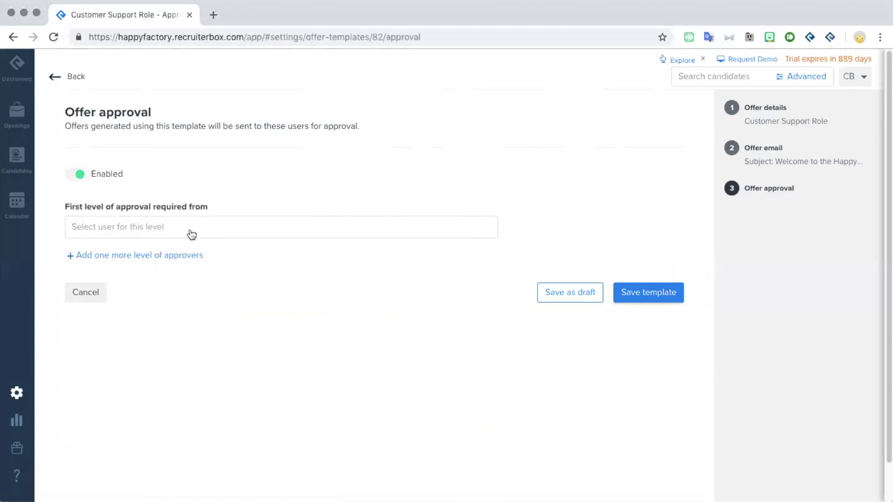
{"action": "left_click", "coordinate": [191, 230]}
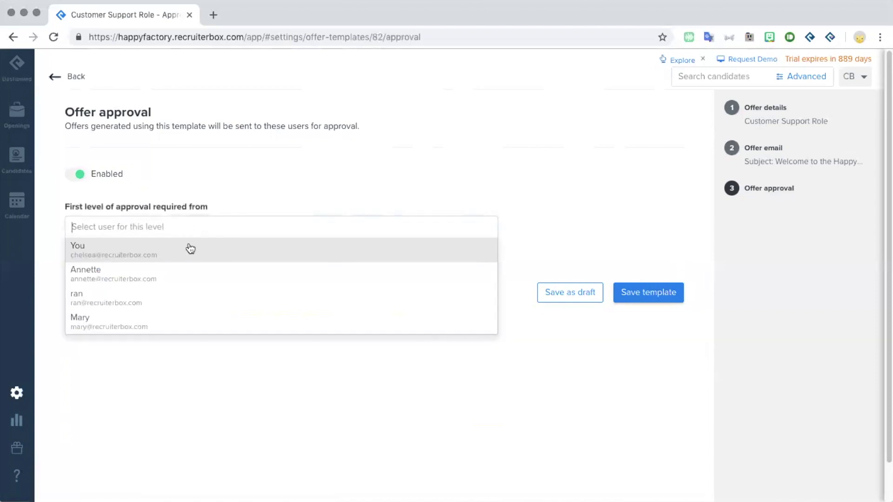
{"action": "left_click", "coordinate": [190, 249]}
{"action": "left_click", "coordinate": [229, 228]}
{"action": "left_click", "coordinate": [227, 259]}
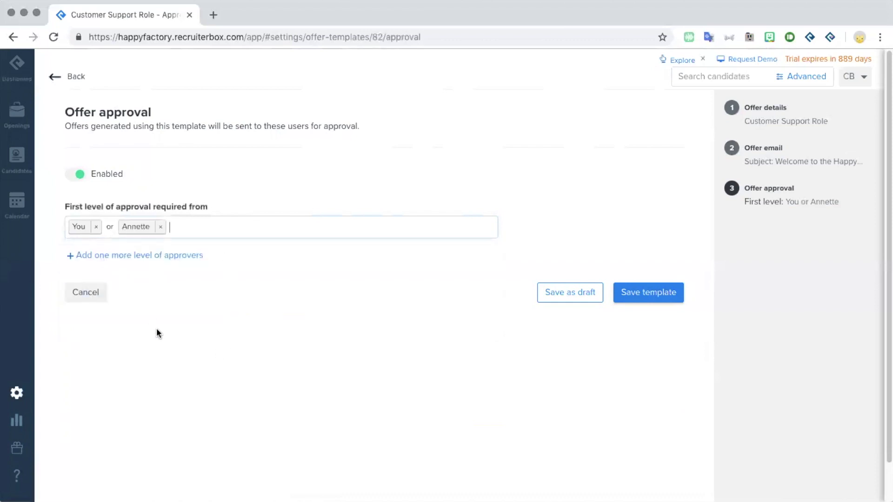
Step: Add a second approval level with a colleague and save the template
{"action": "left_click", "coordinate": [158, 257]}
{"action": "left_click", "coordinate": [159, 276]}
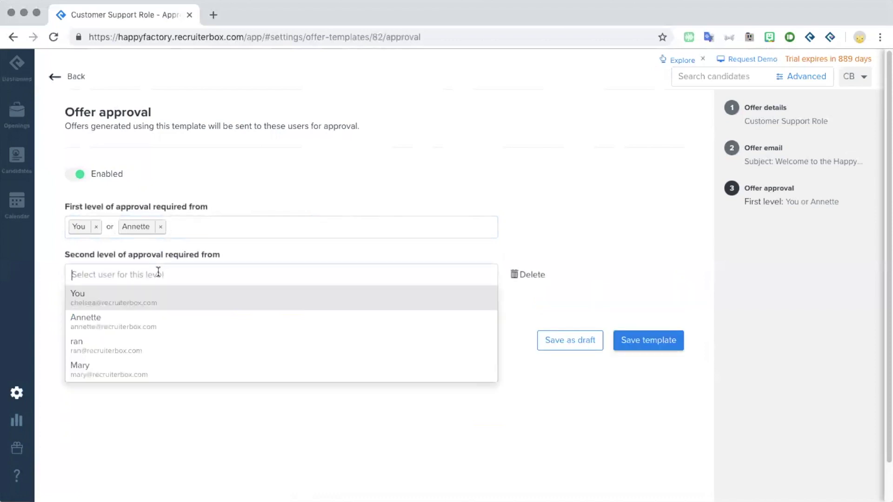
{"action": "left_click", "coordinate": [142, 345]}
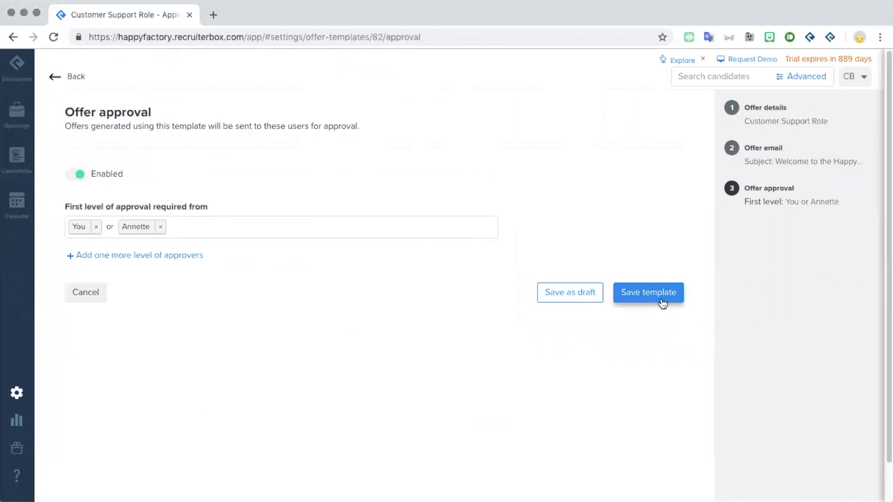
{"action": "left_click", "coordinate": [661, 302]}
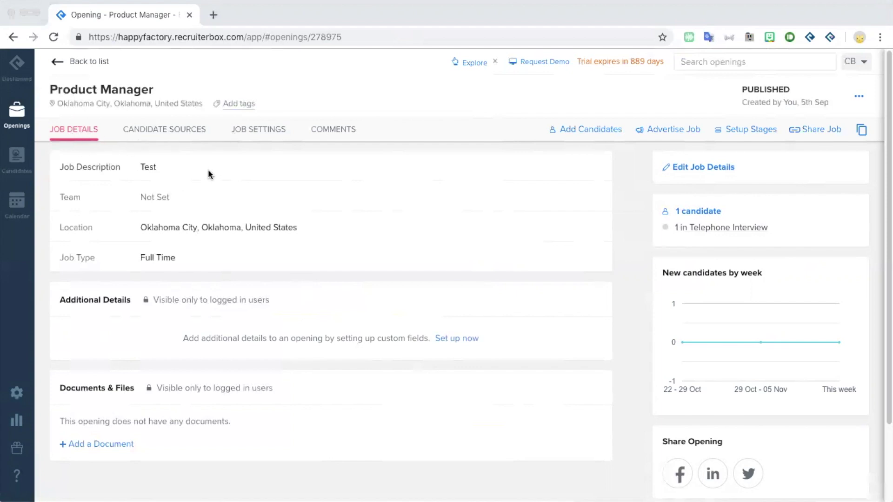
Step: Switch to the Product Manager opening's JOB SETTINGS tab
{"action": "left_click", "coordinate": [247, 130]}
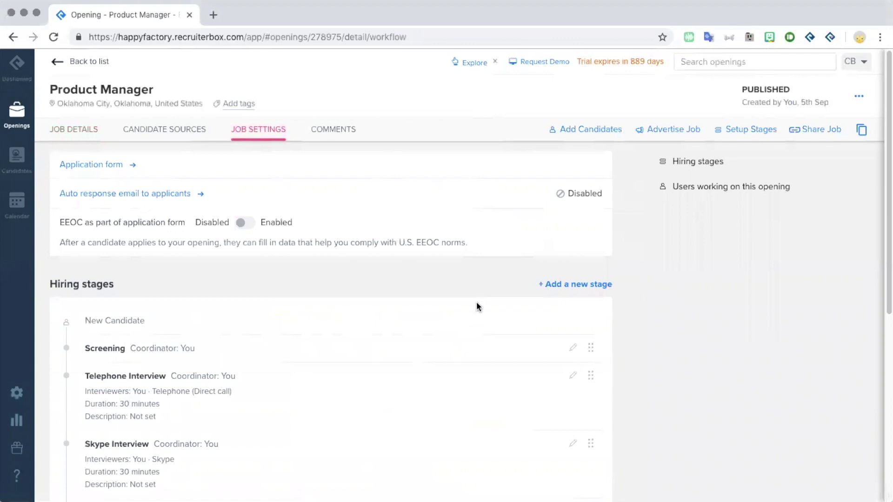
Step: Add a new Offer stage under the opening's Hiring stages
{"action": "left_click", "coordinate": [550, 286]}
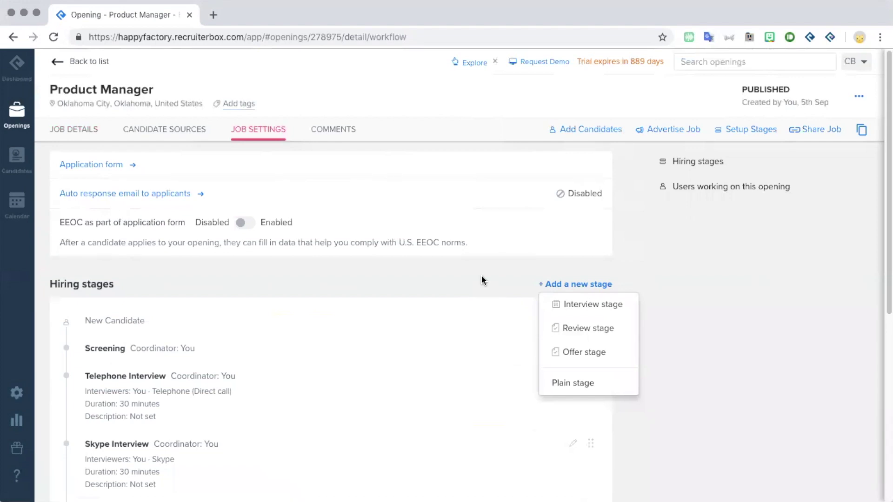
{"action": "scroll", "coordinate": [496, 231], "scroll_direction": "down", "scroll_amount": 2}
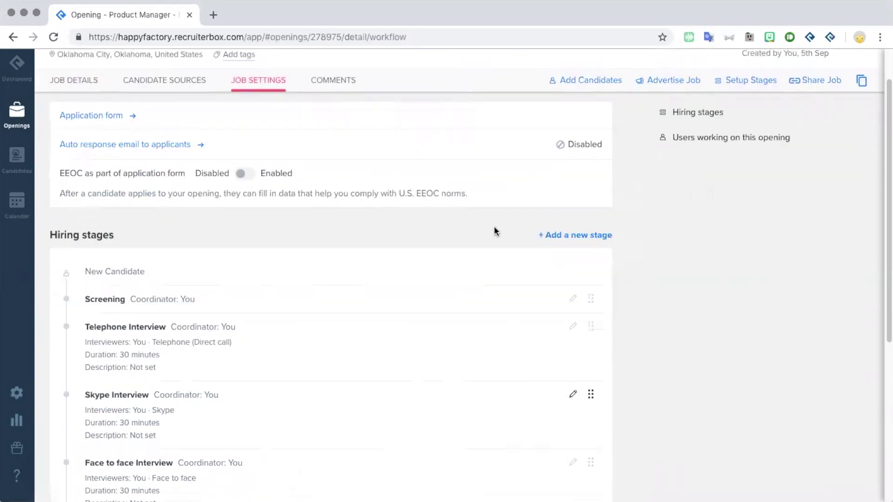
{"action": "left_click", "coordinate": [550, 237]}
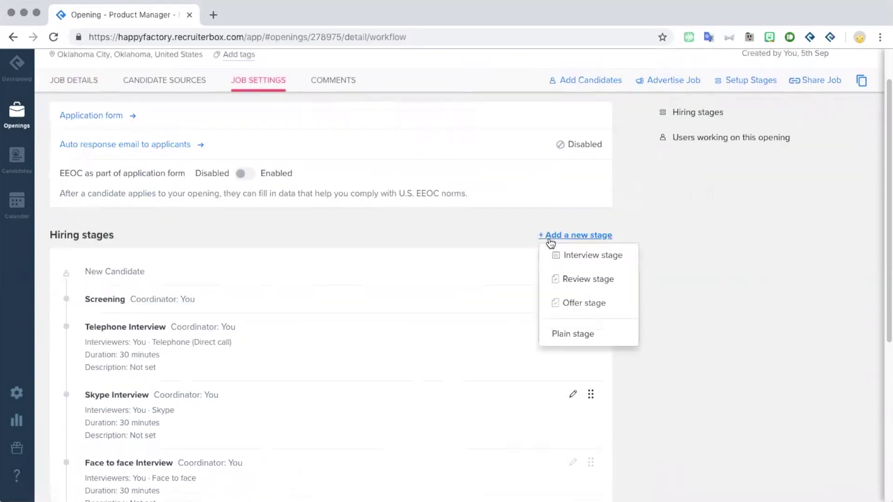
{"action": "left_click", "coordinate": [435, 225]}
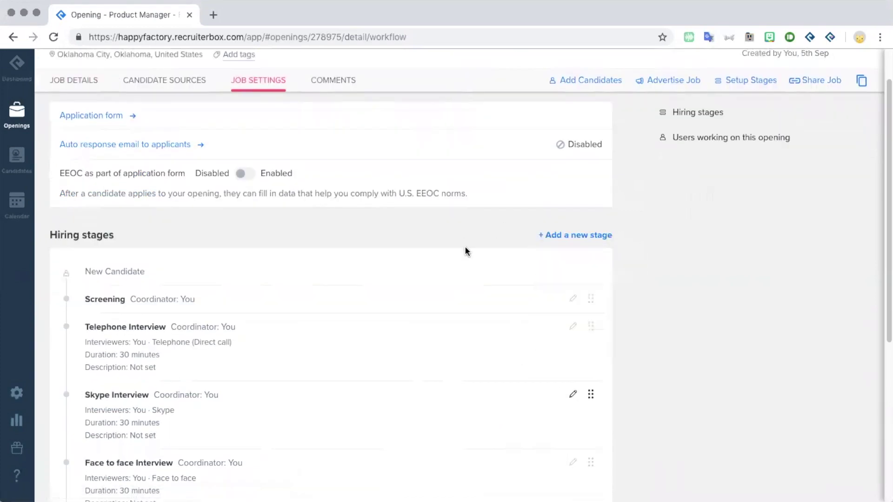
{"action": "left_click", "coordinate": [573, 298]}
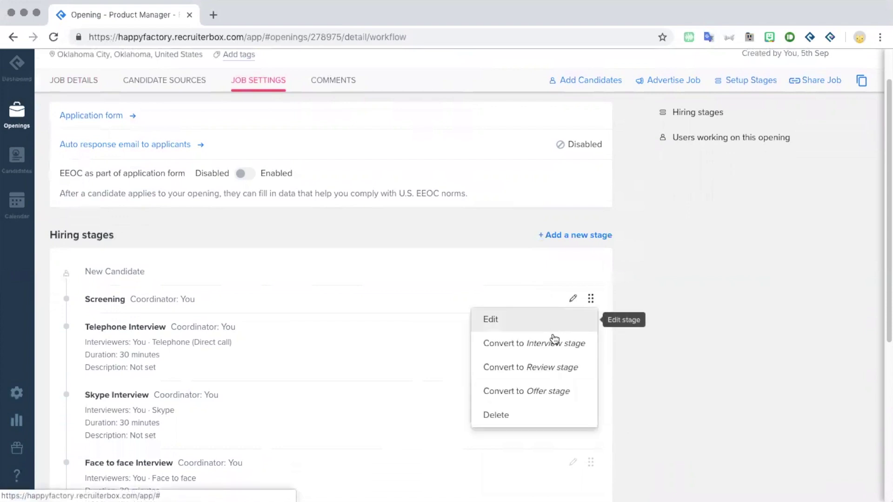
{"action": "left_click", "coordinate": [553, 238]}
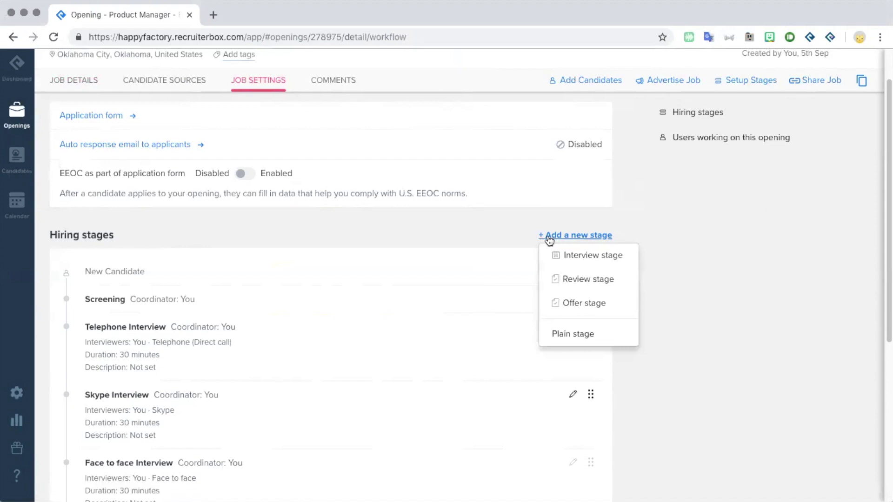
{"action": "left_click", "coordinate": [562, 304]}
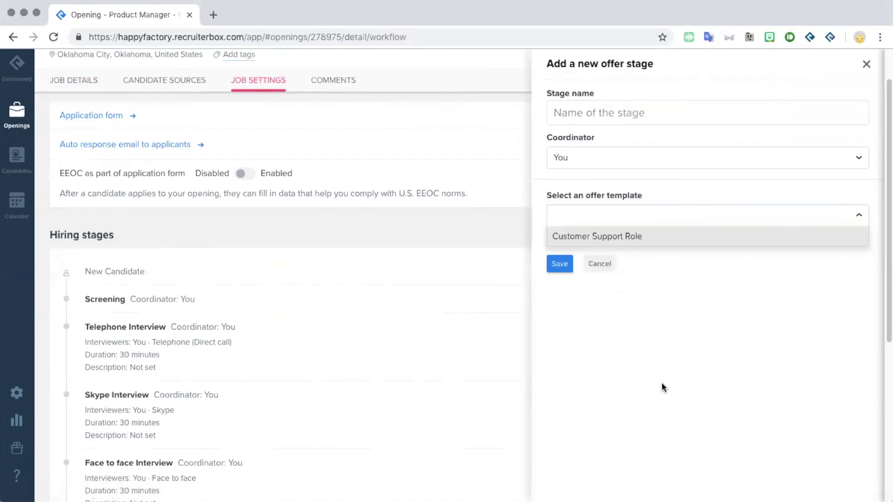
Step: Create an offer stage named 'Offer Time!' using the Customer Support Role template
{"action": "left_click", "coordinate": [762, 78]}
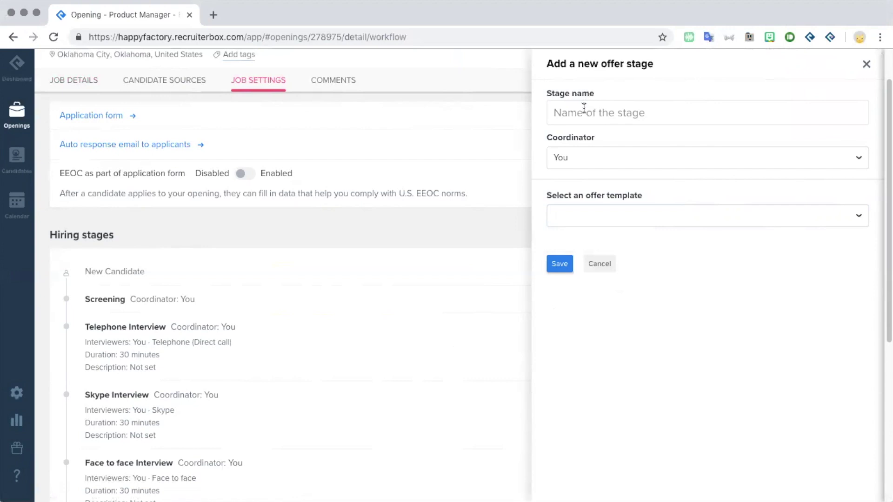
{"action": "left_click", "coordinate": [584, 108]}
{"action": "type", "text": "Offer Time!"}
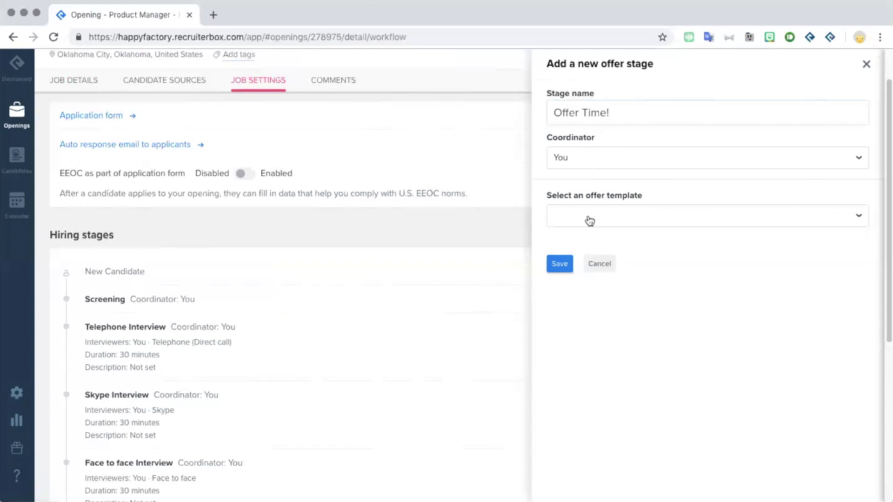
{"action": "left_click", "coordinate": [589, 216]}
{"action": "left_click", "coordinate": [592, 236]}
{"action": "left_click", "coordinate": [559, 264]}
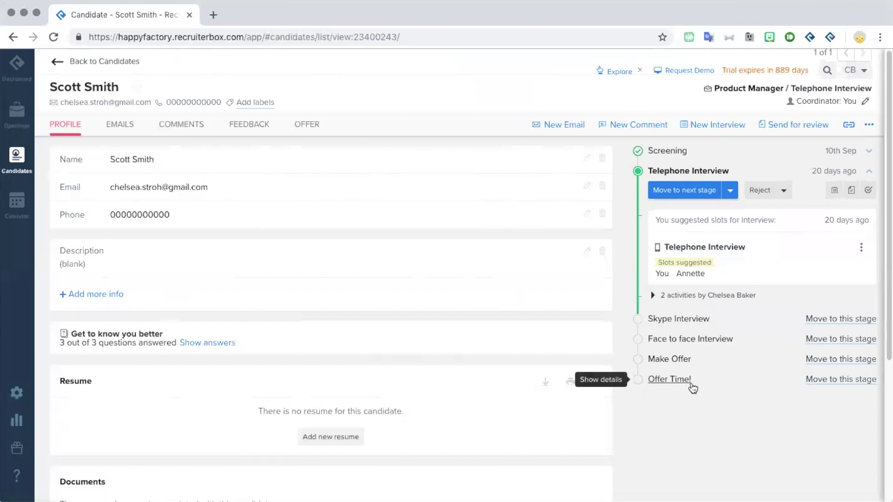
Step: Move the candidate into the Offer Time! stage and view their OFFER tab
{"action": "left_click", "coordinate": [825, 385]}
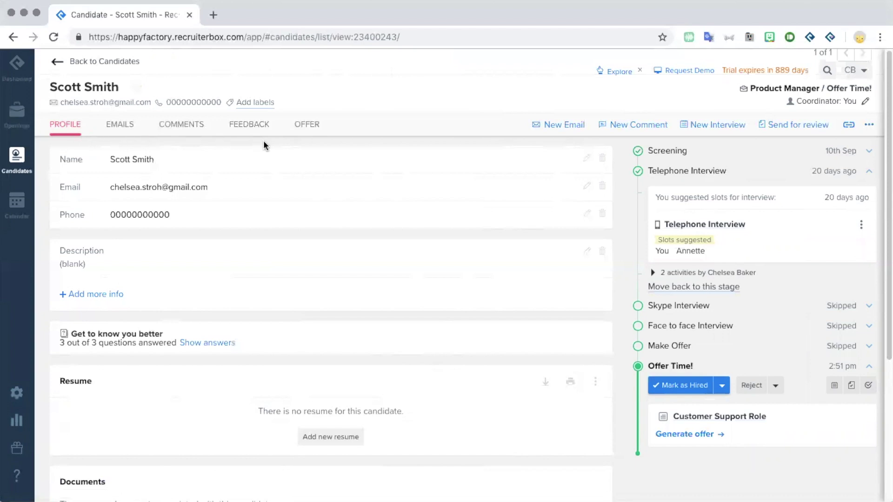
{"action": "left_click", "coordinate": [306, 124]}
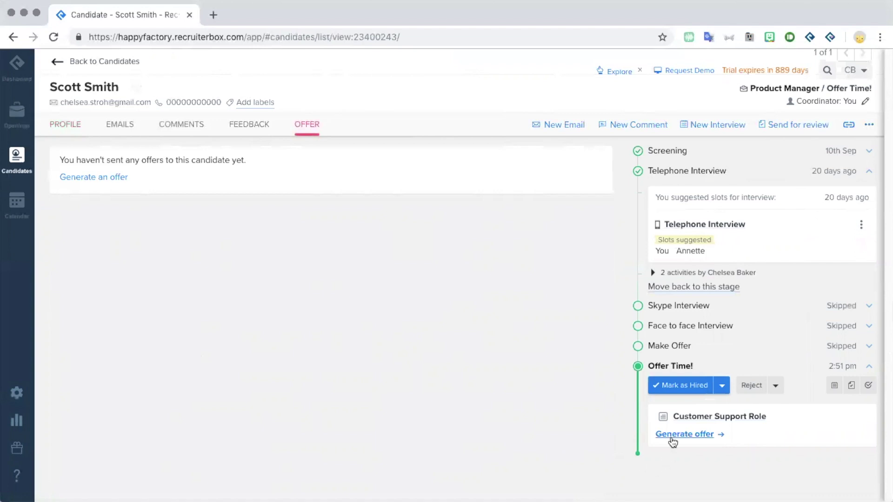
Step: Generate an offer dated 08 Nov 2018, expiring 15 Nov 2018
{"action": "left_click", "coordinate": [673, 440]}
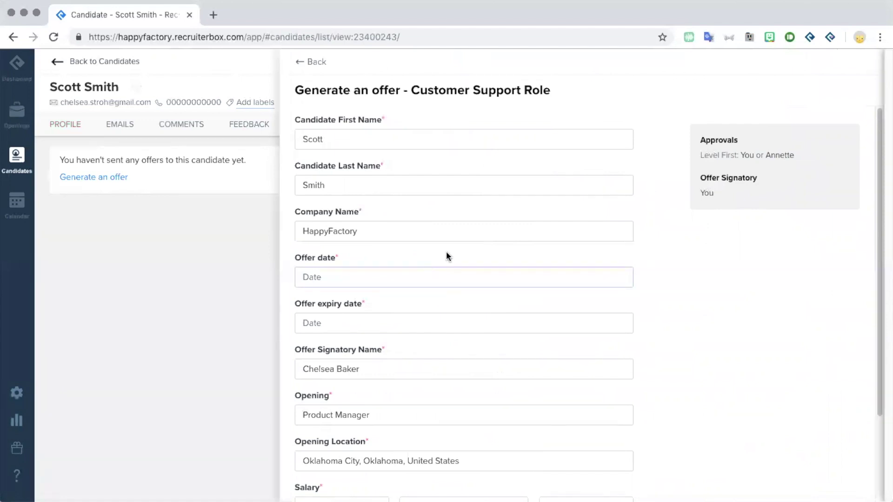
{"action": "left_click", "coordinate": [413, 282]}
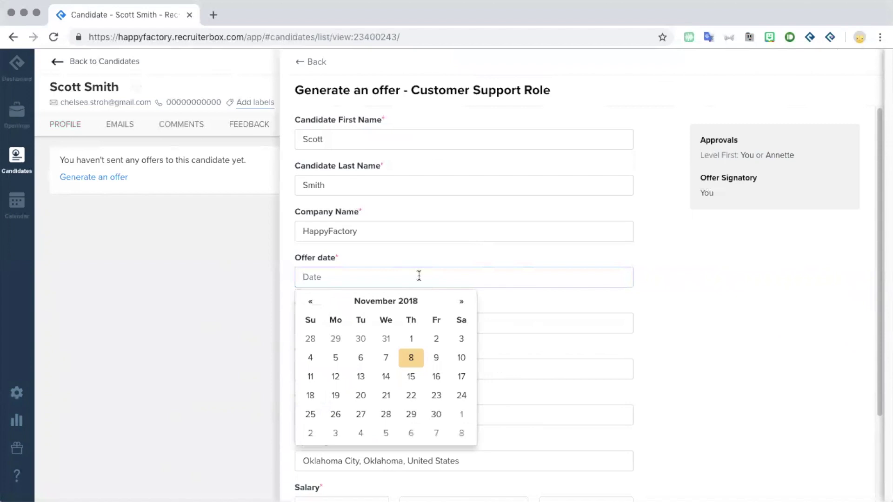
{"action": "left_click", "coordinate": [411, 359]}
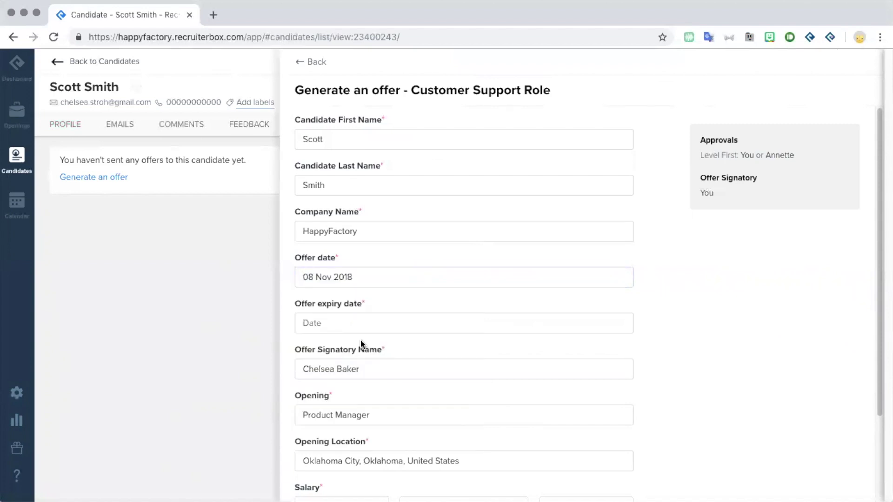
{"action": "left_click", "coordinate": [361, 329]}
{"action": "left_click", "coordinate": [412, 422]}
Step: Trim the opening location to just Oklahoma City
{"action": "scroll", "coordinate": [453, 372], "scroll_direction": "down", "scroll_amount": 3}
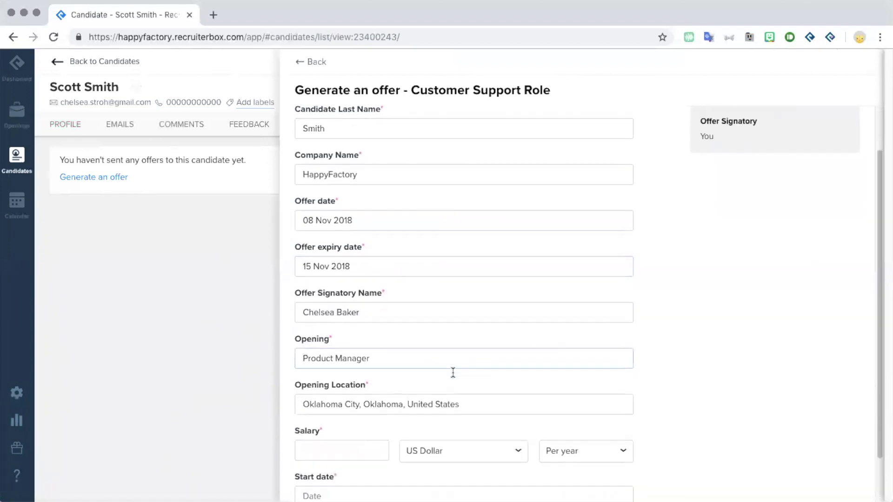
{"action": "scroll", "coordinate": [396, 362], "scroll_direction": "down", "scroll_amount": 3}
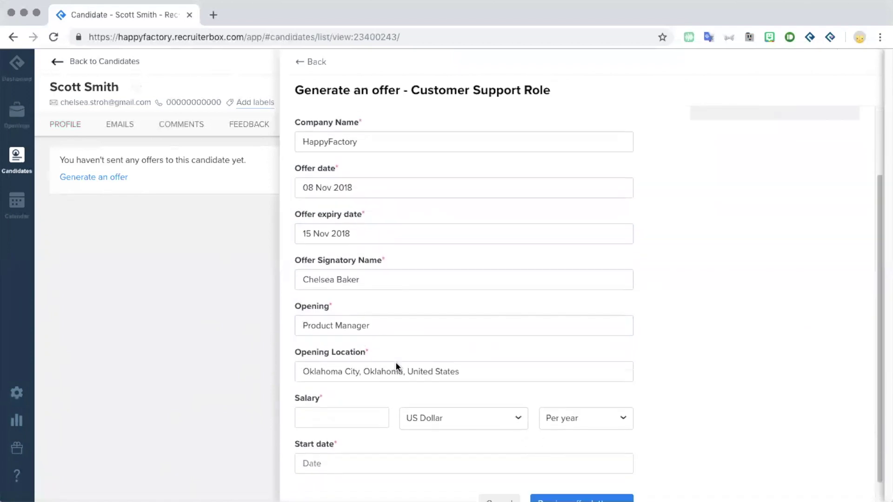
{"action": "left_click_drag", "start_coordinate": [359, 350], "coordinate": [477, 350]}
{"action": "key", "text": "BackSpace"}
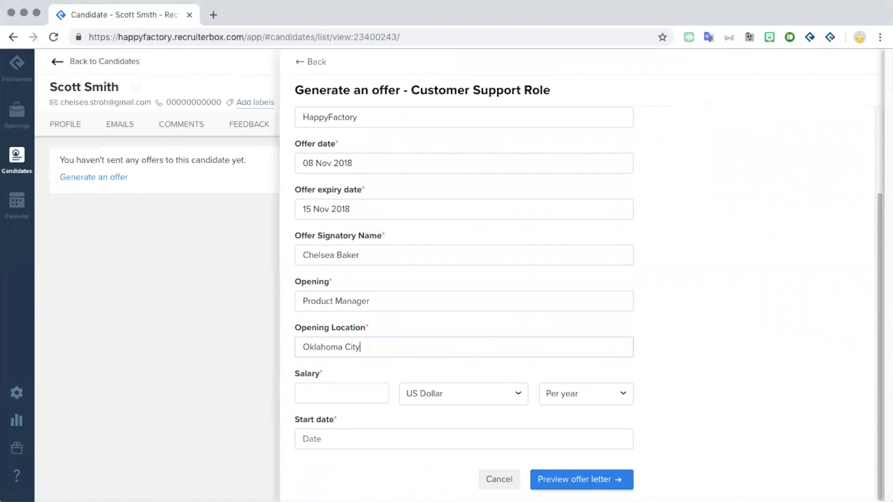
Step: Set salary to 1,000,000 and start date 10 Nov 2018, then preview the letter
{"action": "left_click", "coordinate": [349, 393]}
{"action": "type", "text": "1,000,000"}
{"action": "scroll", "coordinate": [362, 386], "scroll_direction": "down", "scroll_amount": 1}
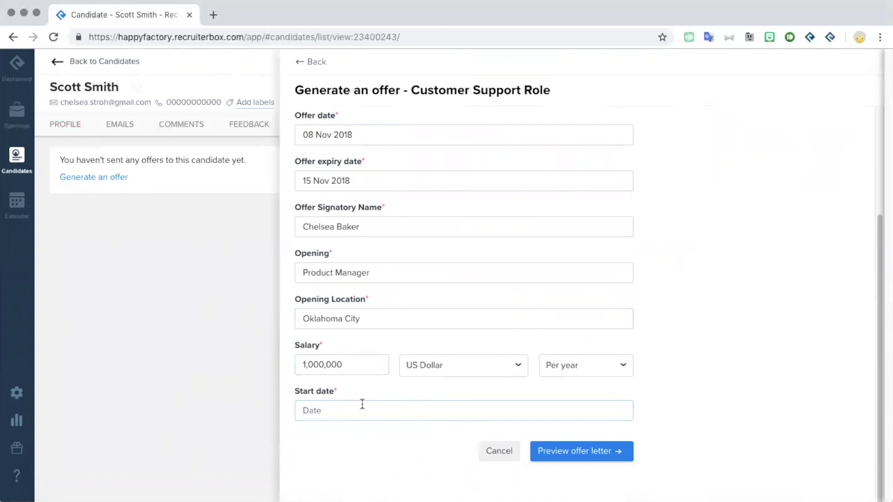
{"action": "left_click", "coordinate": [394, 405]}
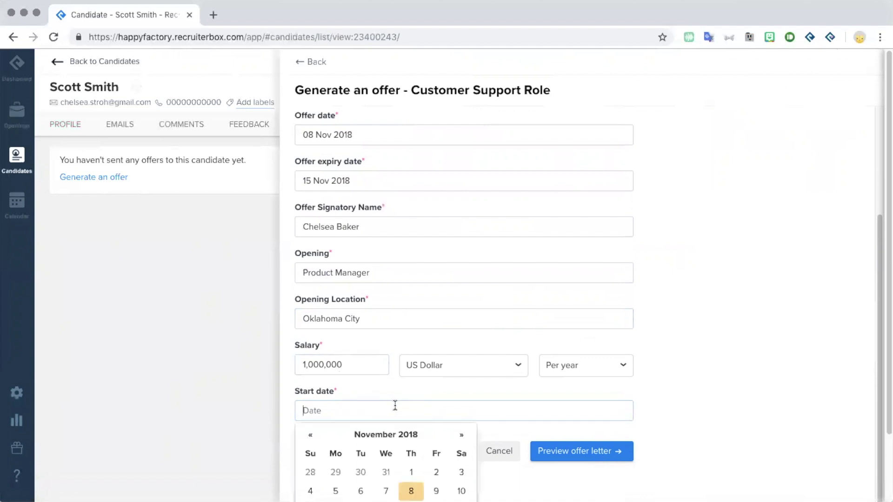
{"action": "left_click", "coordinate": [459, 491]}
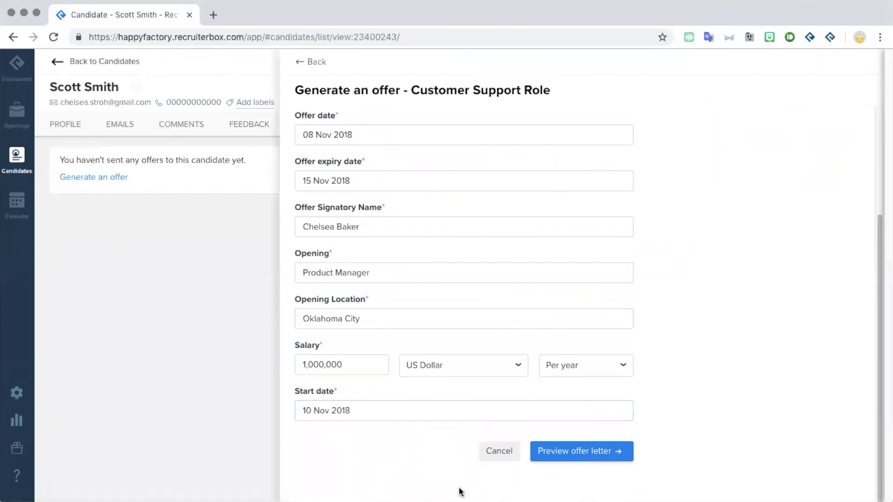
{"action": "left_click", "coordinate": [614, 461]}
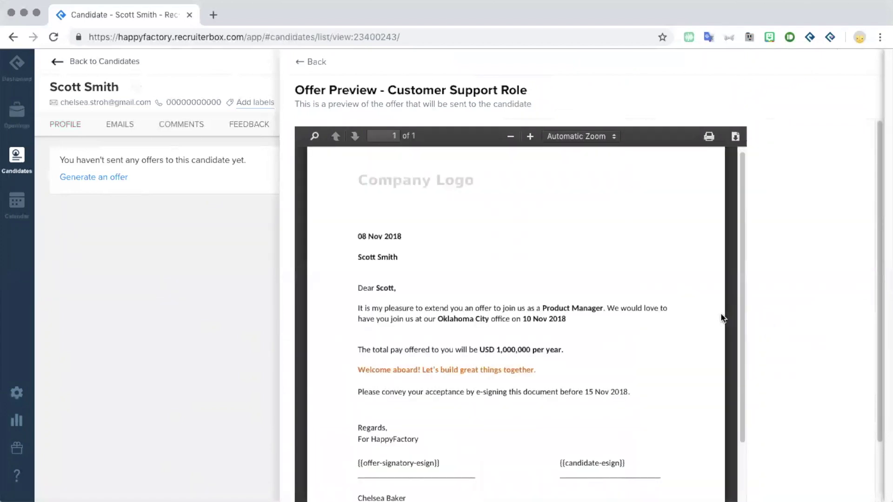
Step: Review the offer letter PDF preview and save it to move on to the offer email
{"action": "scroll", "coordinate": [722, 319], "scroll_direction": "down", "scroll_amount": 5}
{"action": "scroll", "coordinate": [722, 318], "scroll_direction": "up", "scroll_amount": 1}
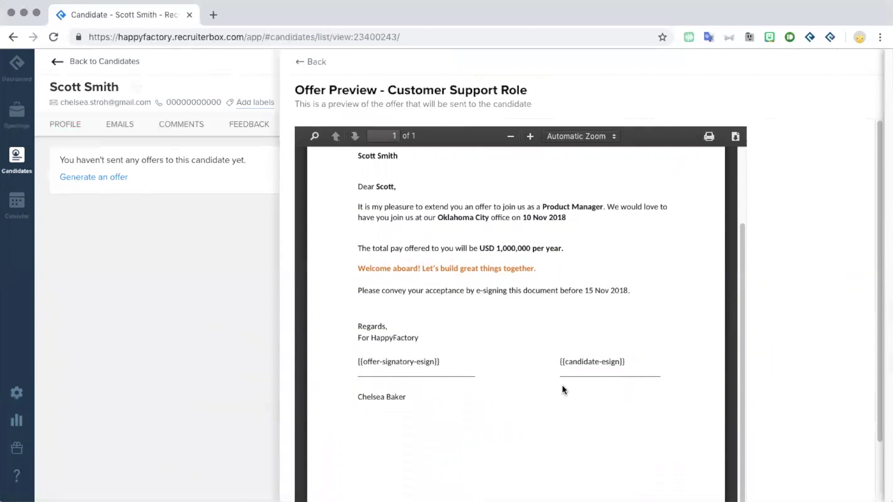
{"action": "scroll", "coordinate": [548, 396], "scroll_direction": "up", "scroll_amount": 5}
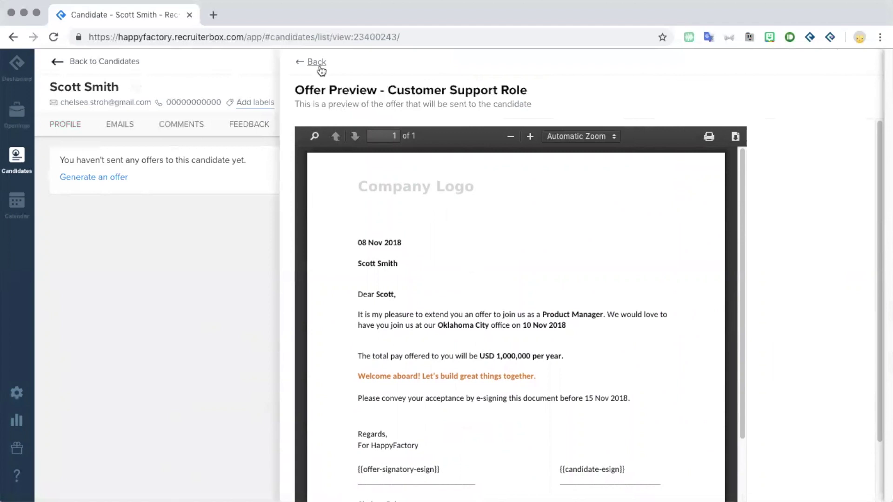
{"action": "scroll", "coordinate": [823, 320], "scroll_direction": "down", "scroll_amount": 3}
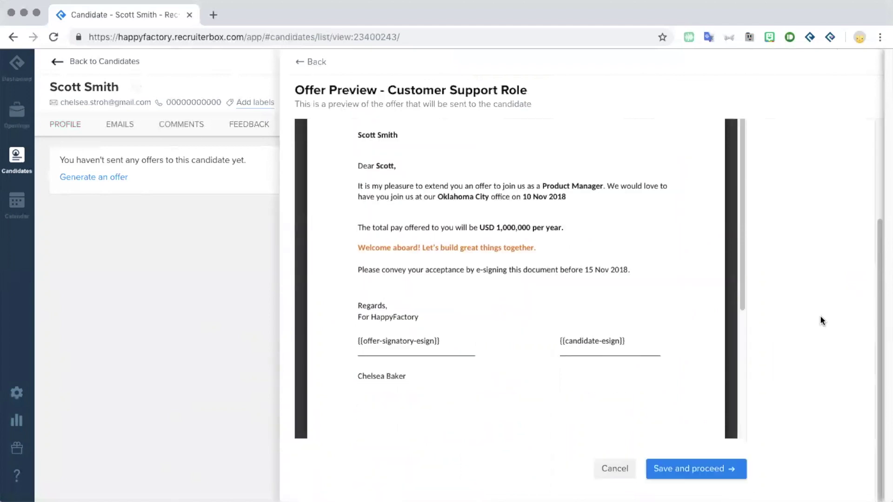
{"action": "left_click", "coordinate": [729, 473]}
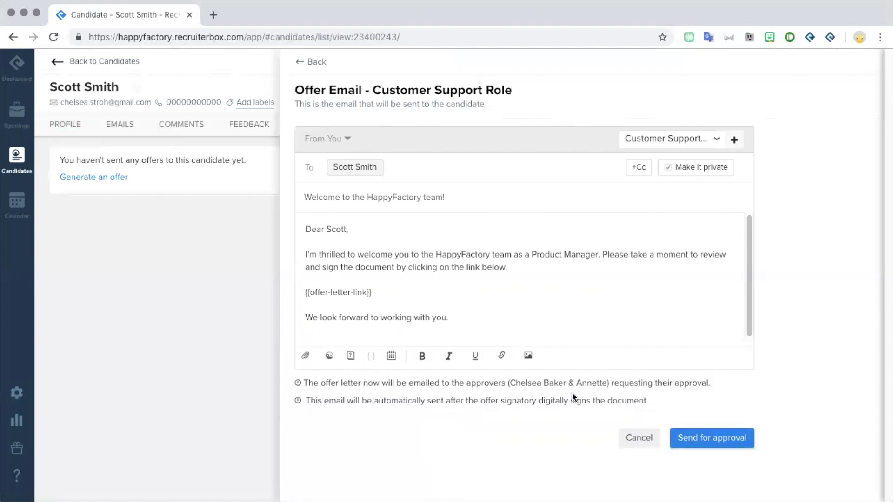
Step: Send the Customer Support Role offer and its welcome email for approval
{"action": "left_click", "coordinate": [714, 440]}
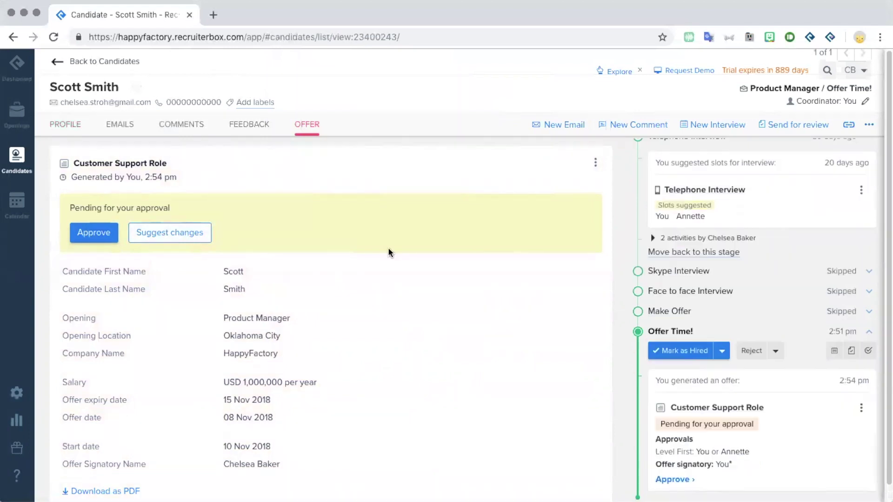
Step: Start suggesting changes on the pending Customer Support Role offer
{"action": "left_click", "coordinate": [169, 233]}
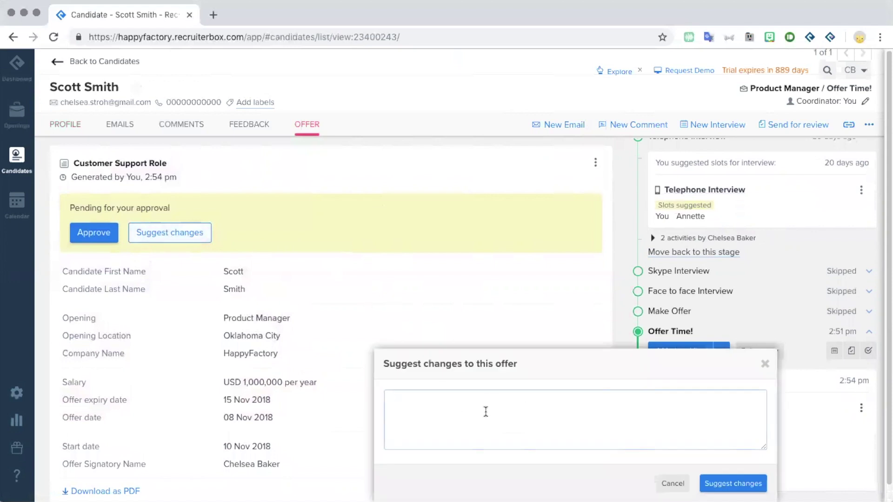
Step: Suggest the change 'A million may be too low, about about 2?' and open the offer for editing
{"action": "type", "text": "A million may be too low, about about 2?"}
{"action": "left_click", "coordinate": [712, 486]}
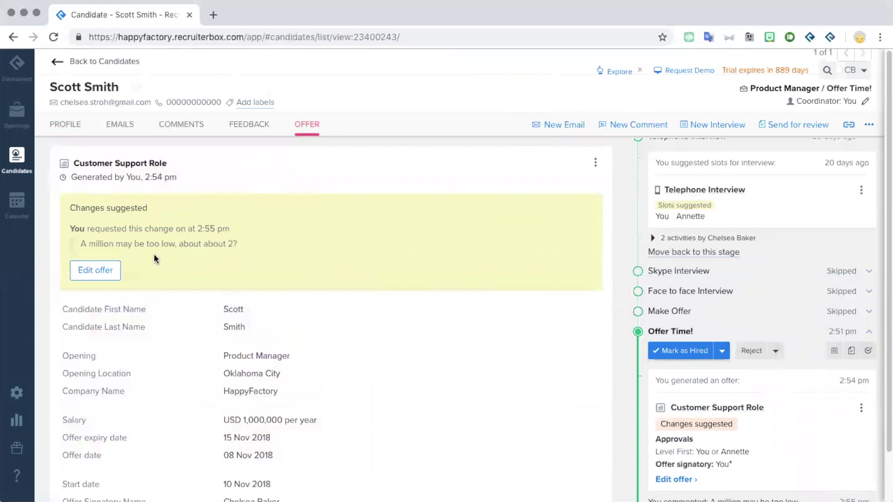
{"action": "left_click", "coordinate": [104, 274]}
Step: Change the offer salary from 1,000,000 to 2,000,000
{"action": "scroll", "coordinate": [350, 326], "scroll_direction": "down", "scroll_amount": 1}
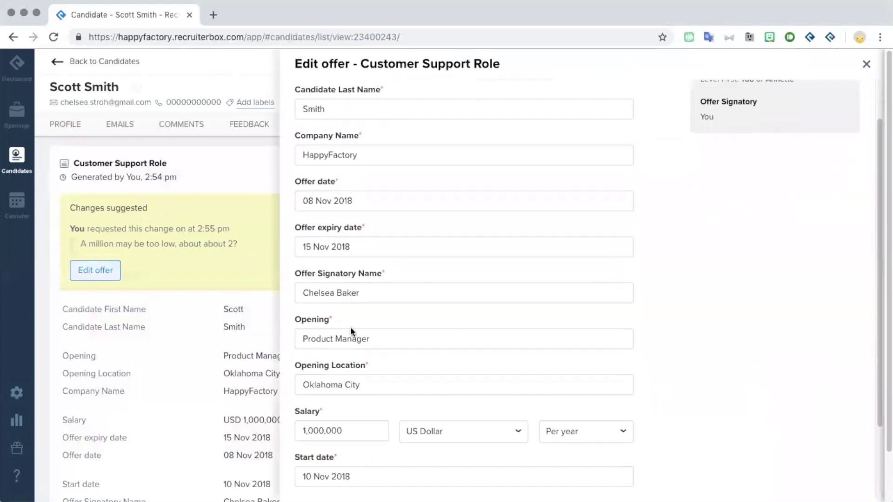
{"action": "left_click", "coordinate": [302, 431]}
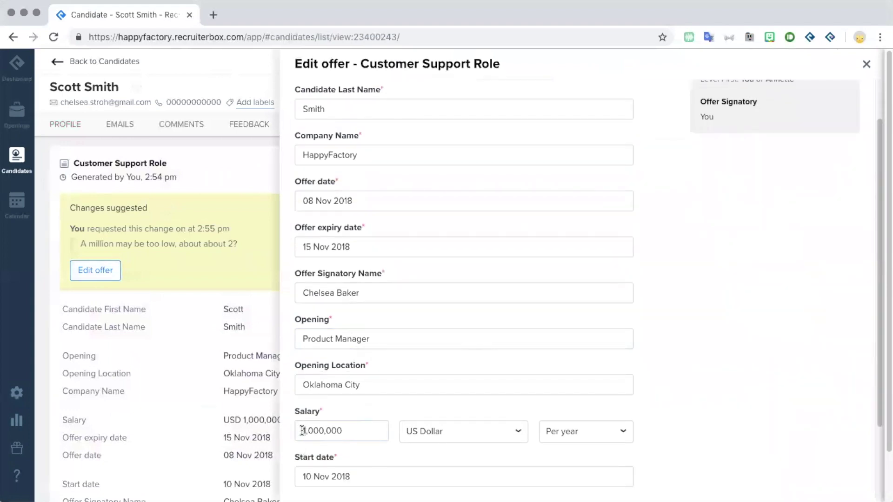
{"action": "key", "text": "Delete"}
{"action": "type", "text": "2"}
{"action": "scroll", "coordinate": [322, 420], "scroll_direction": "down", "scroll_amount": 2}
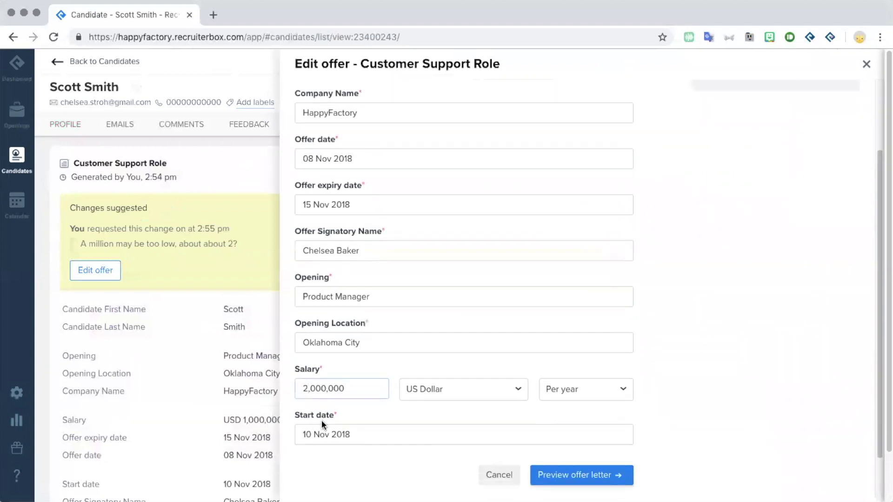
Step: Preview the revised offer letter showing USD 2,000,000 per year
{"action": "left_click", "coordinate": [609, 467]}
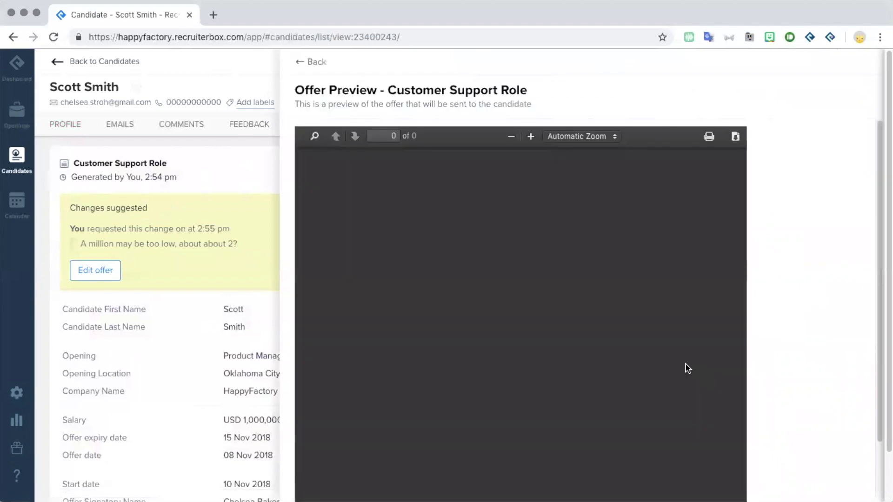
{"action": "scroll", "coordinate": [685, 365], "scroll_direction": "down", "scroll_amount": 1}
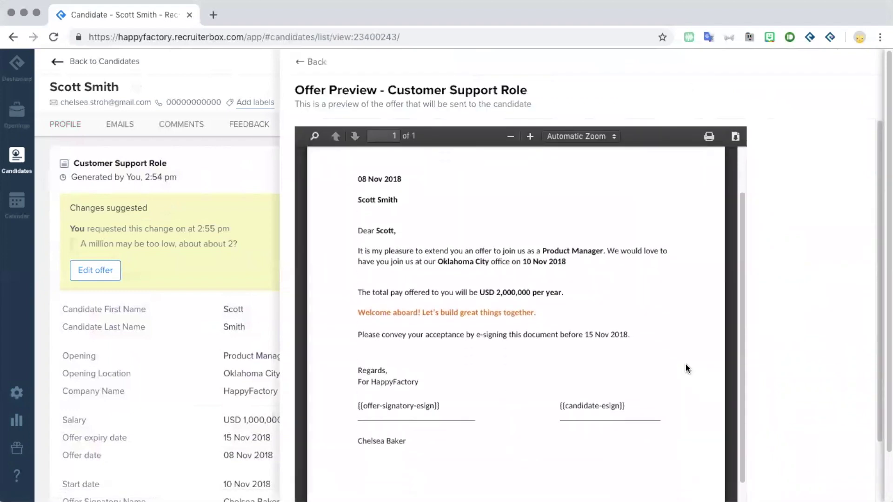
{"action": "scroll", "coordinate": [685, 365], "scroll_direction": "down", "scroll_amount": 5}
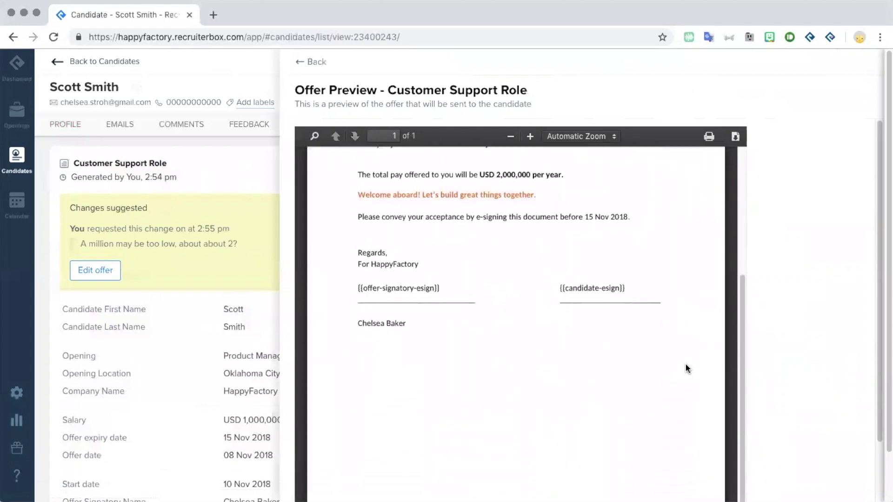
{"action": "scroll", "coordinate": [686, 368], "scroll_direction": "down", "scroll_amount": 5}
Step: Save the revised 2,000,000 offer and resend it for approval
{"action": "left_click", "coordinate": [696, 472]}
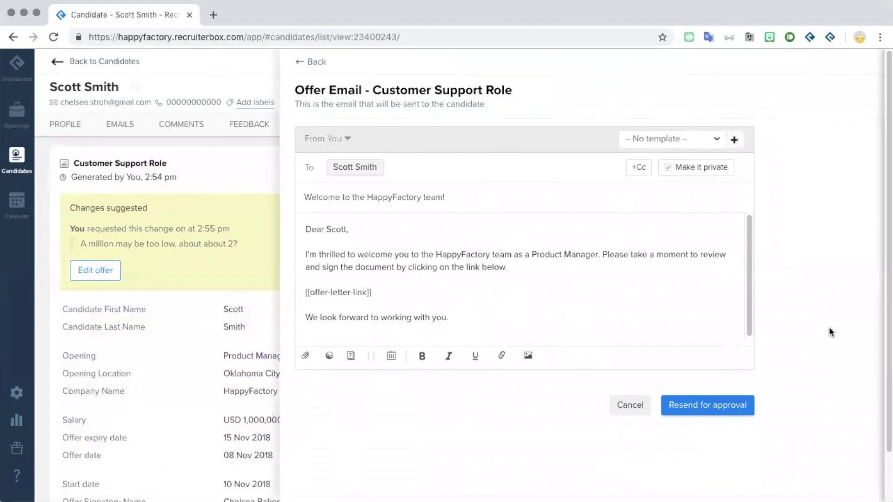
{"action": "left_click", "coordinate": [724, 412]}
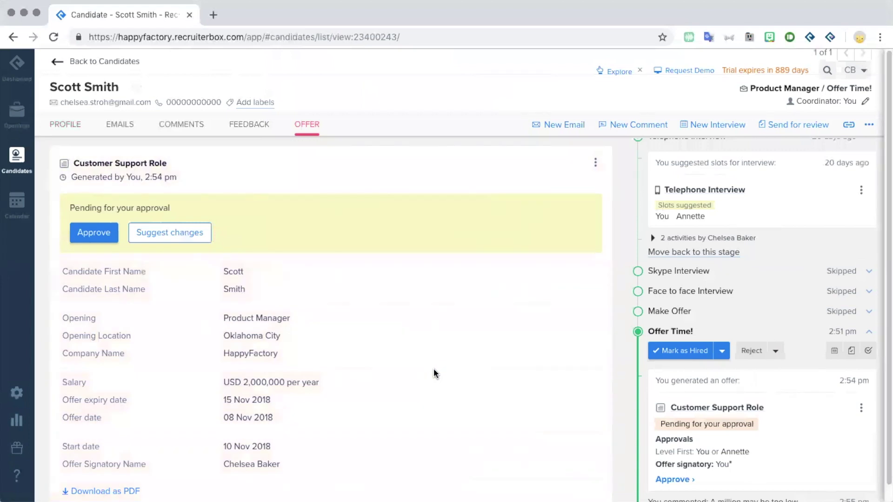
Step: Approve the revised offer letter and confirm the approval
{"action": "left_click", "coordinate": [102, 237]}
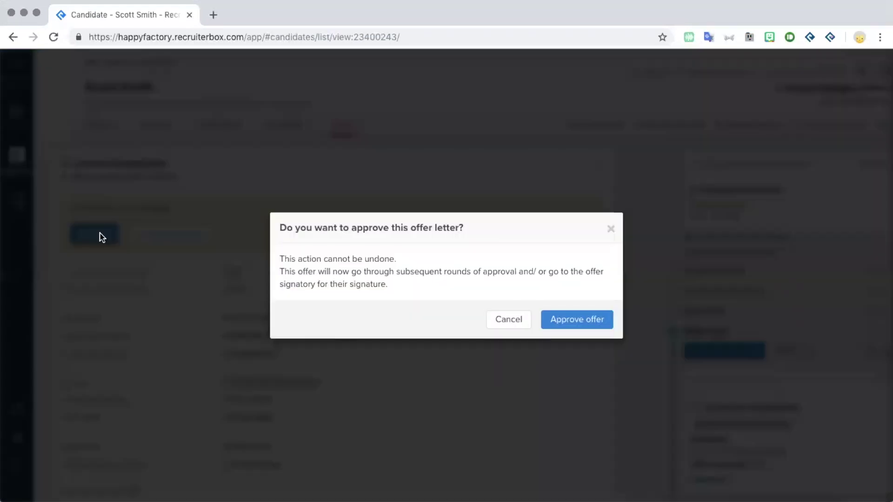
{"action": "left_click", "coordinate": [567, 320]}
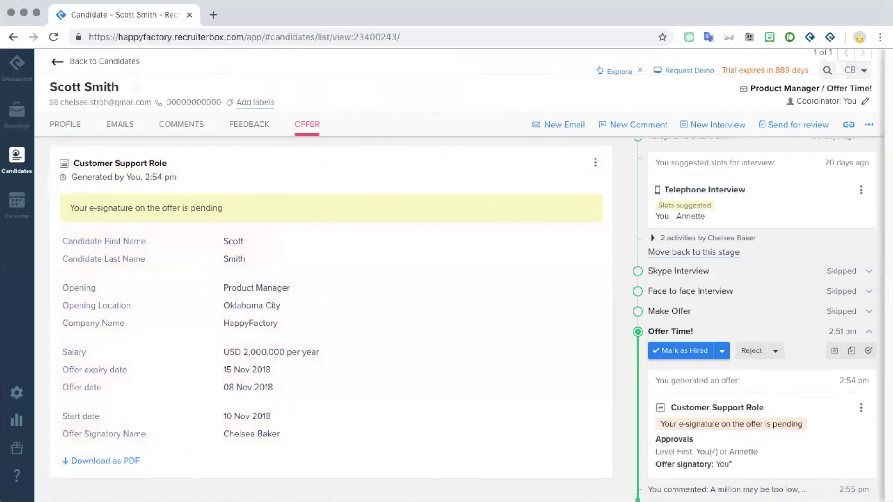
{"action": "left_click", "coordinate": [213, 15]}
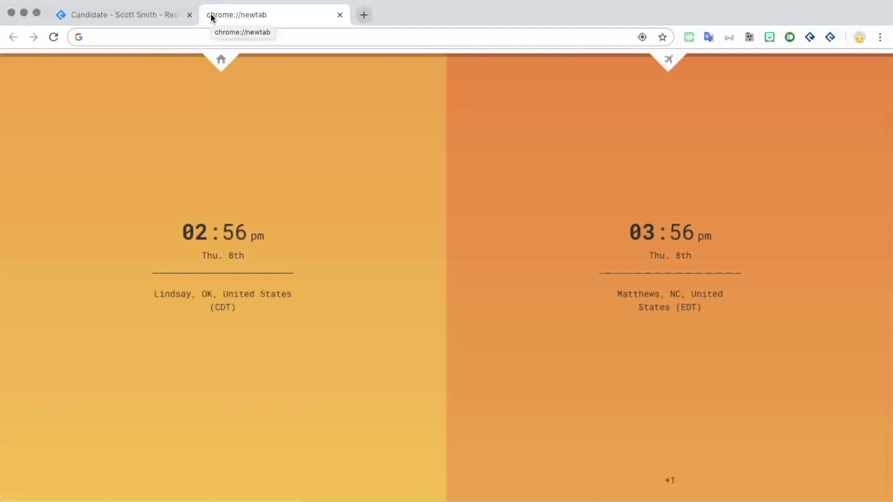
Step: Load the pasted offer signing link in HelloSign and start the signing steps
{"action": "key", "text": "Return"}
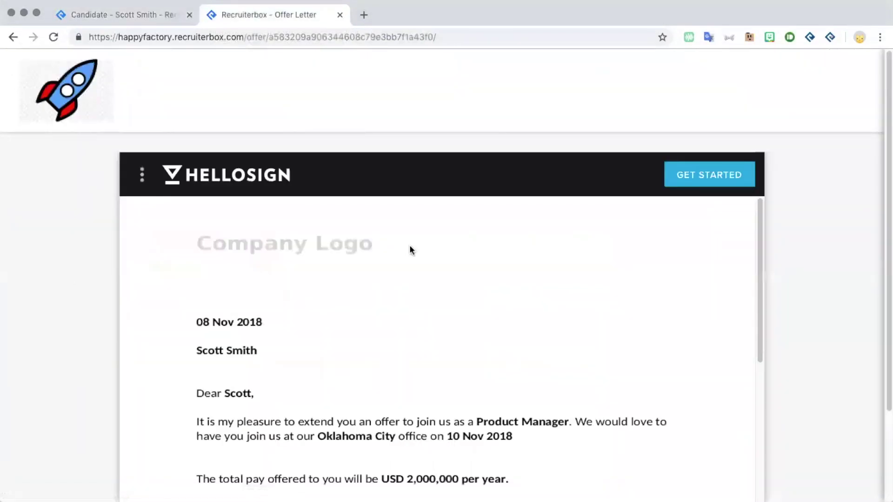
{"action": "scroll", "coordinate": [369, 273], "scroll_direction": "down", "scroll_amount": 5}
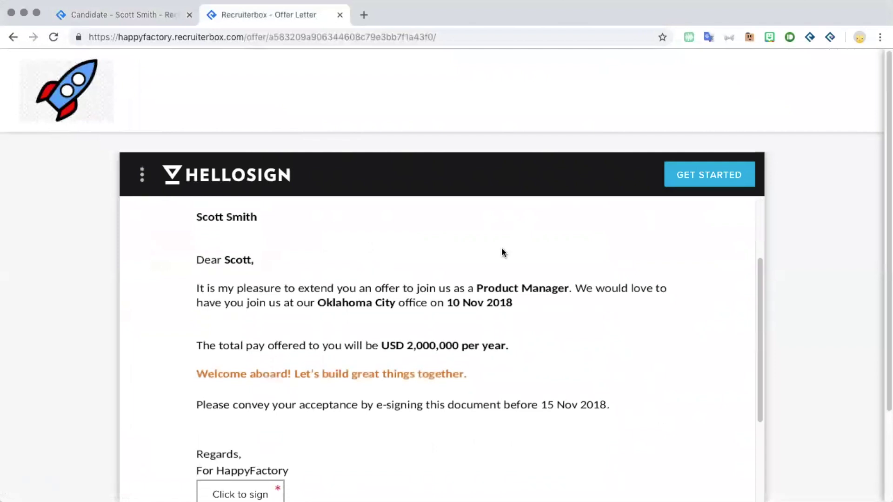
{"action": "left_click", "coordinate": [693, 182]}
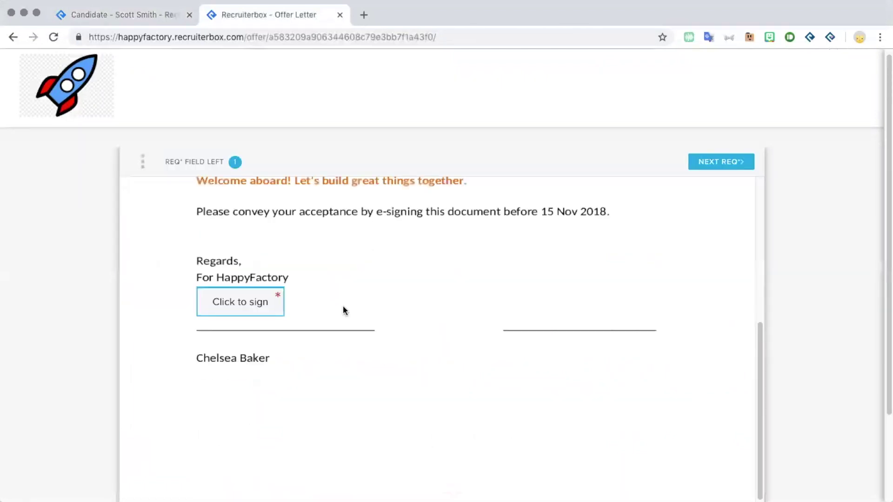
Step: Insert the signatory's typed signature in a slanted script font and continue to the final agreement
{"action": "left_click", "coordinate": [231, 306]}
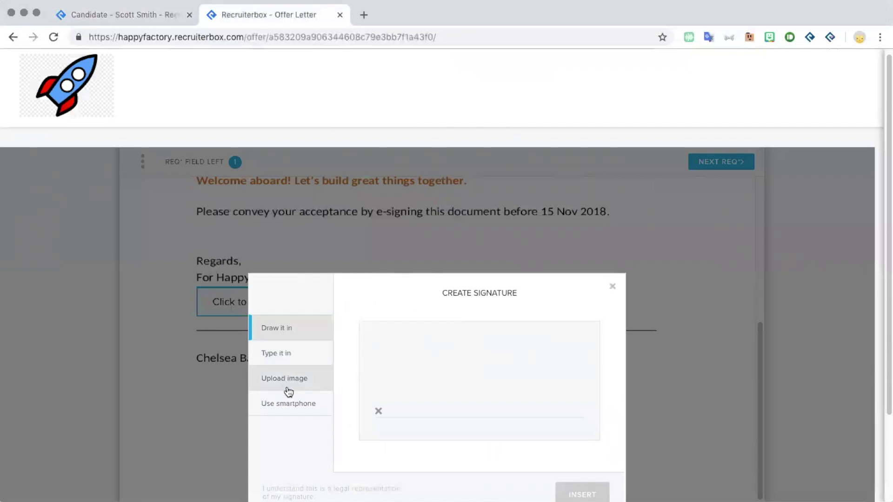
{"action": "left_click", "coordinate": [284, 359]}
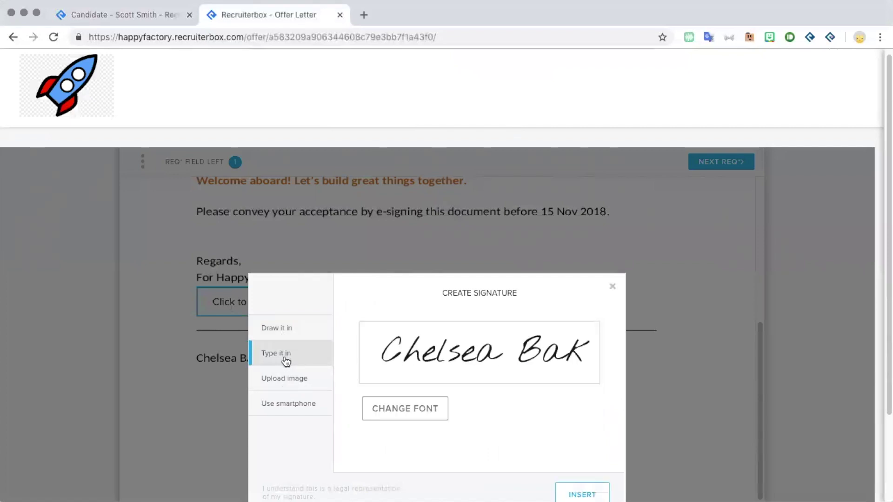
{"action": "left_click", "coordinate": [395, 415]}
{"action": "left_click", "coordinate": [394, 416]}
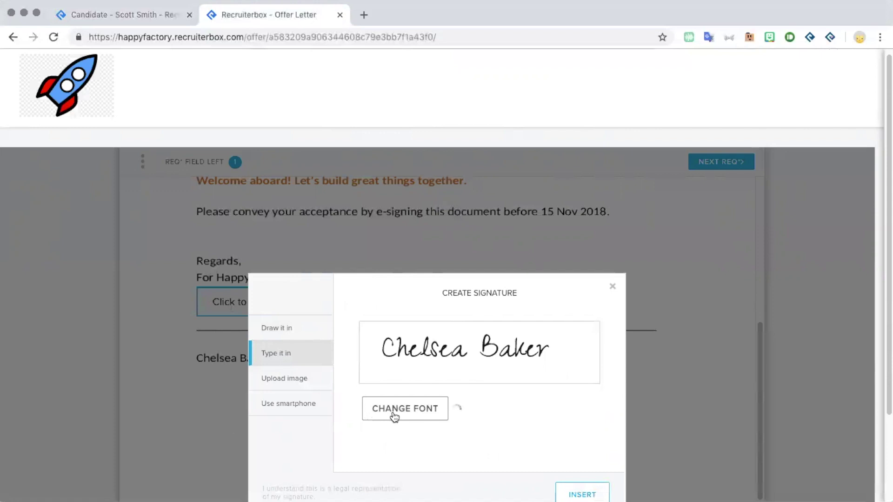
{"action": "scroll", "coordinate": [514, 428], "scroll_direction": "down", "scroll_amount": 1}
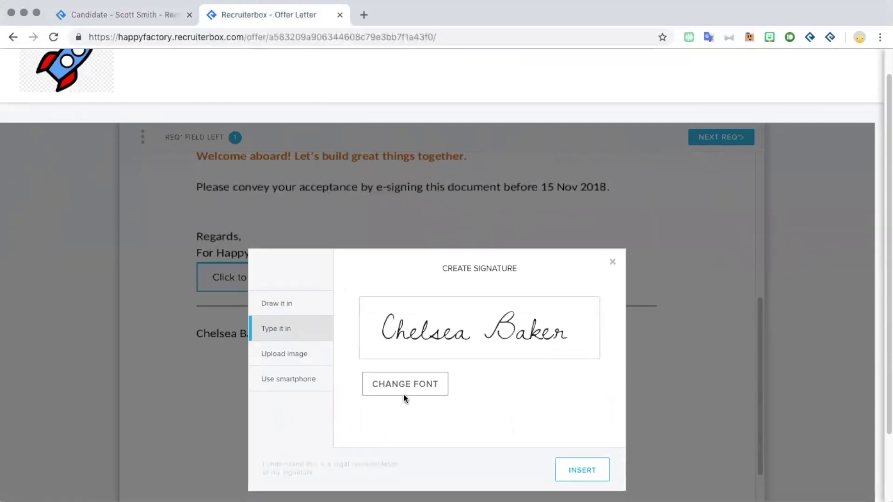
{"action": "left_click", "coordinate": [405, 392]}
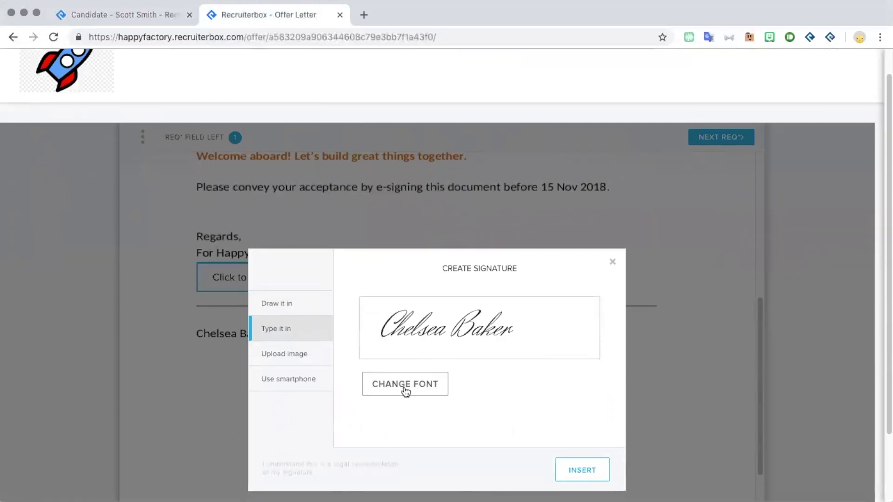
{"action": "left_click", "coordinate": [585, 469]}
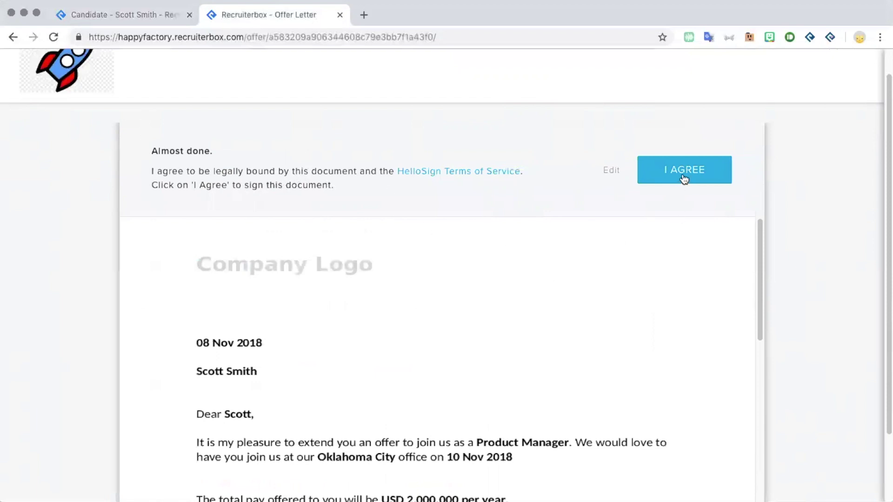
{"action": "left_click", "coordinate": [684, 179]}
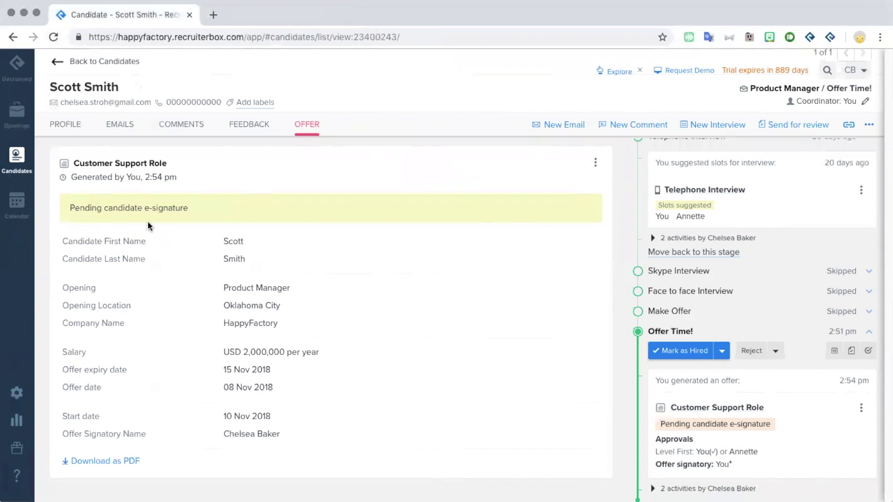
Step: Load the candidate's offer signing link in a new tab and begin the candidate's signing steps
{"action": "left_click", "coordinate": [213, 15]}
{"action": "key", "text": "Return"}
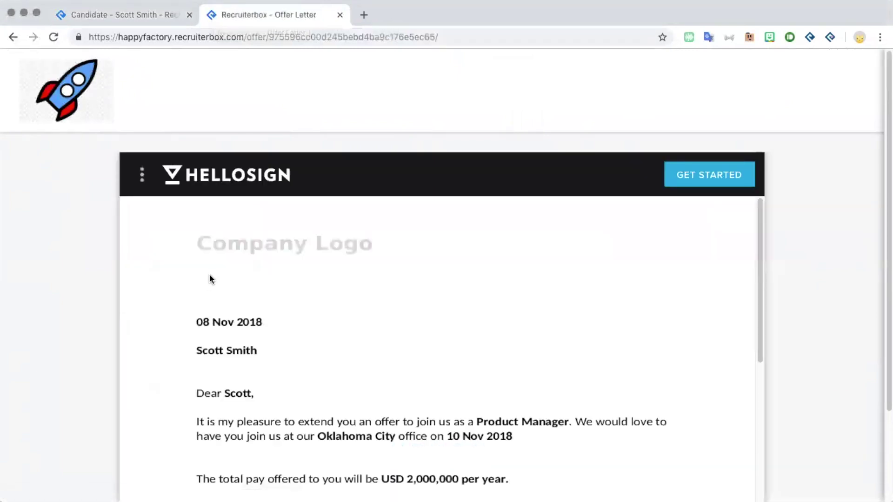
{"action": "left_click", "coordinate": [692, 185]}
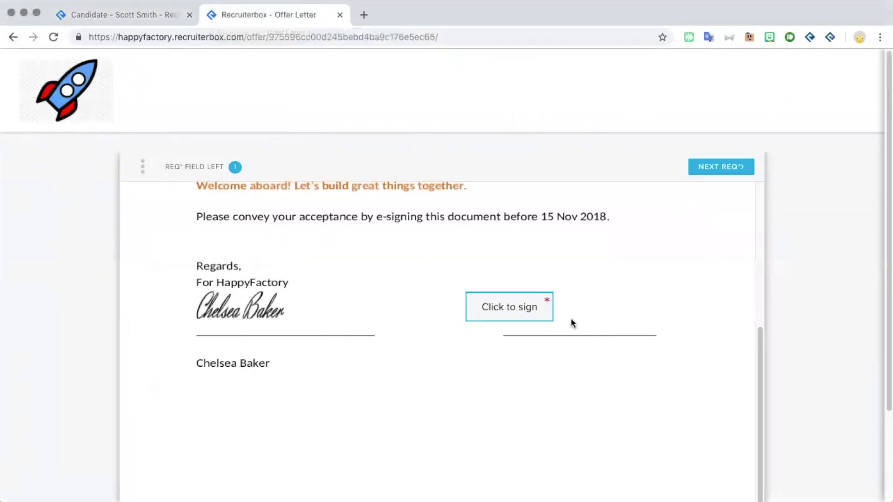
Step: Add the candidate's typed signature, agree to the terms, and close the offer letter tab
{"action": "left_click", "coordinate": [514, 316]}
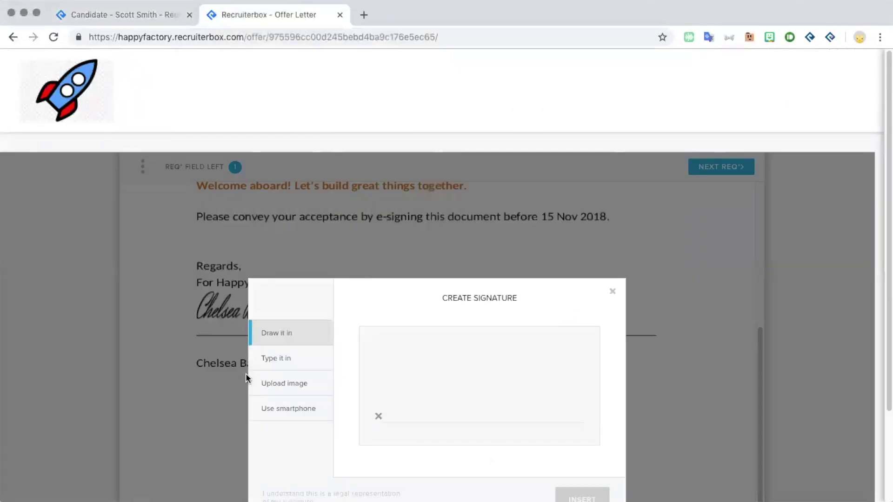
{"action": "left_click", "coordinate": [280, 362]}
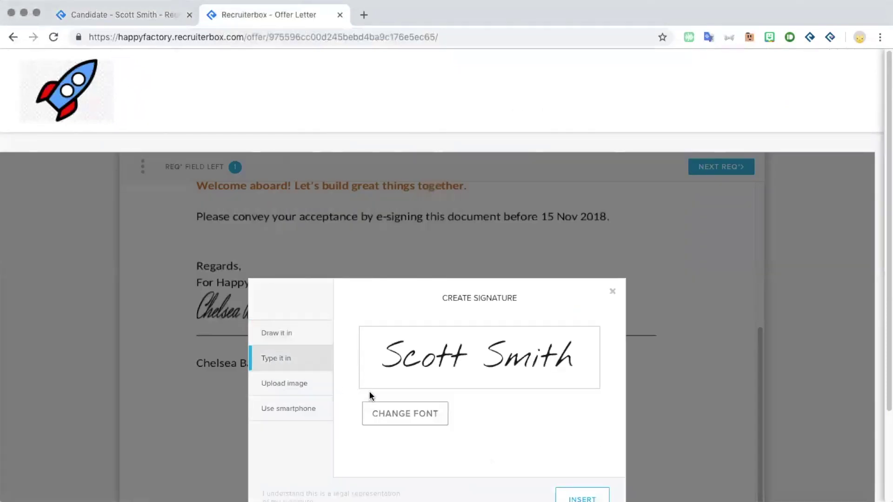
{"action": "left_click", "coordinate": [561, 494]}
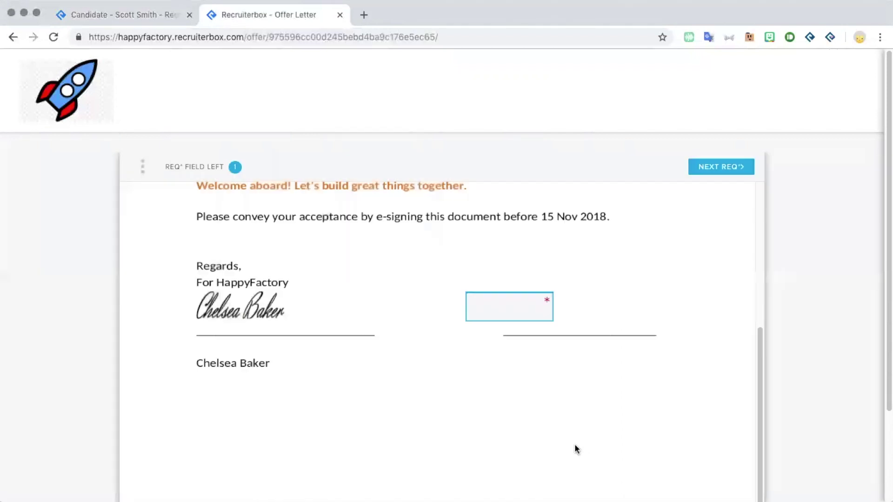
{"action": "left_click", "coordinate": [724, 168]}
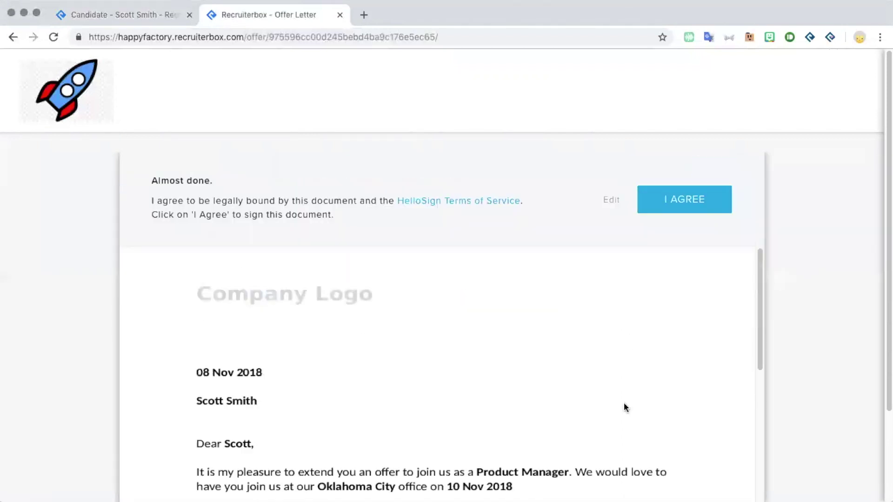
{"action": "left_click", "coordinate": [679, 205]}
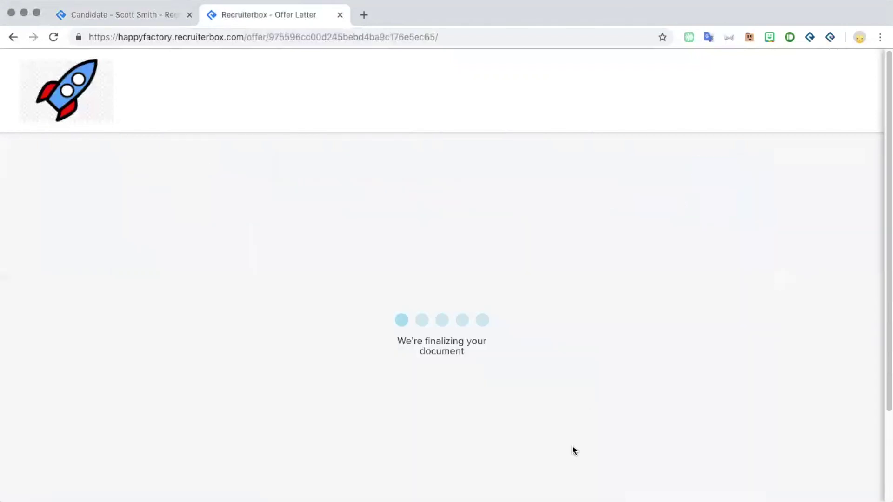
{"action": "left_click", "coordinate": [338, 15]}
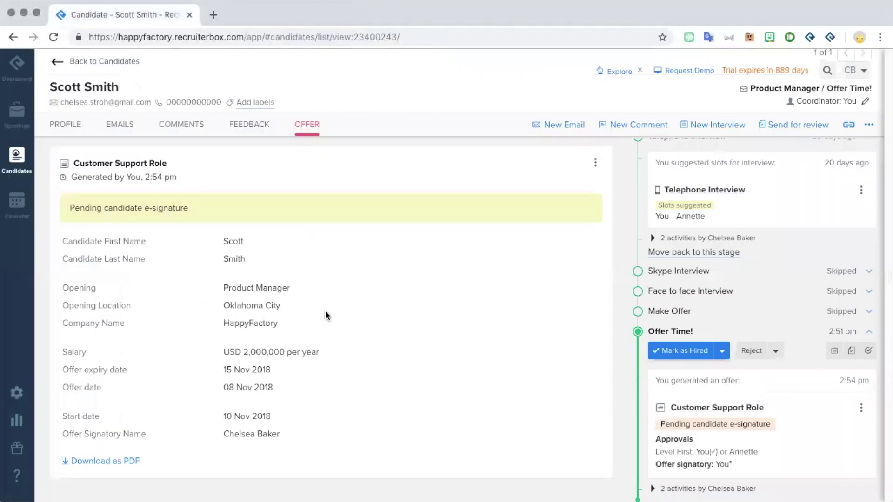